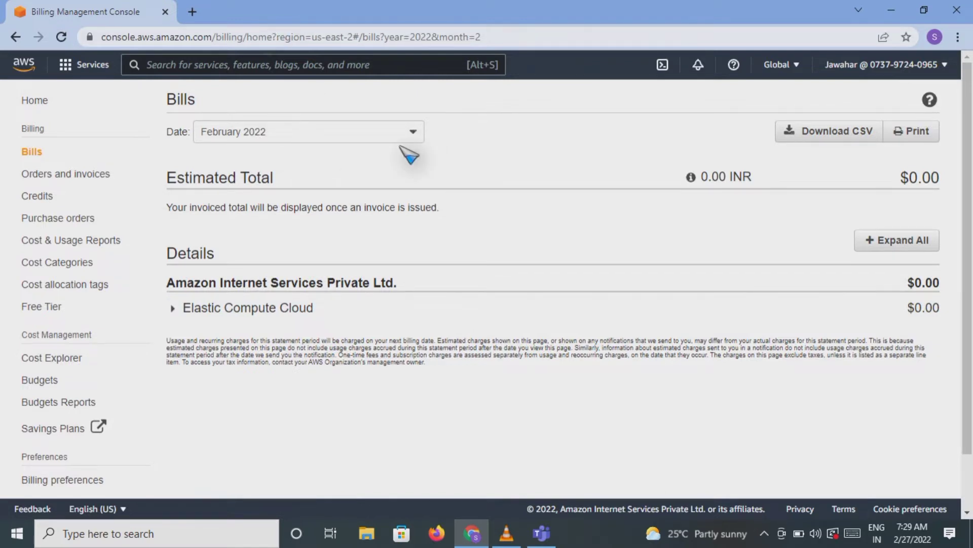
Step: Examine the January 2022 bill with all of its service charge details expanded
{"action": "left_click", "coordinate": [413, 134]}
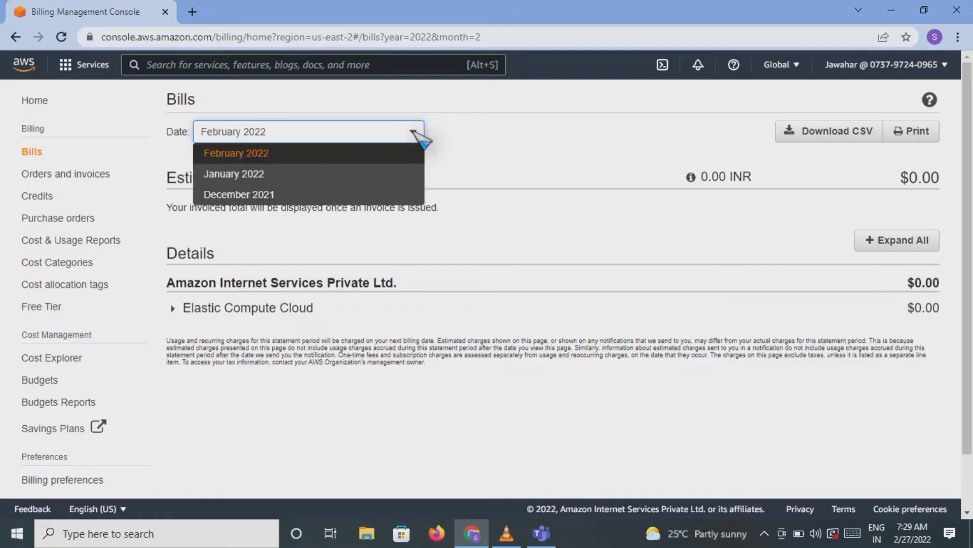
{"action": "left_click", "coordinate": [350, 173]}
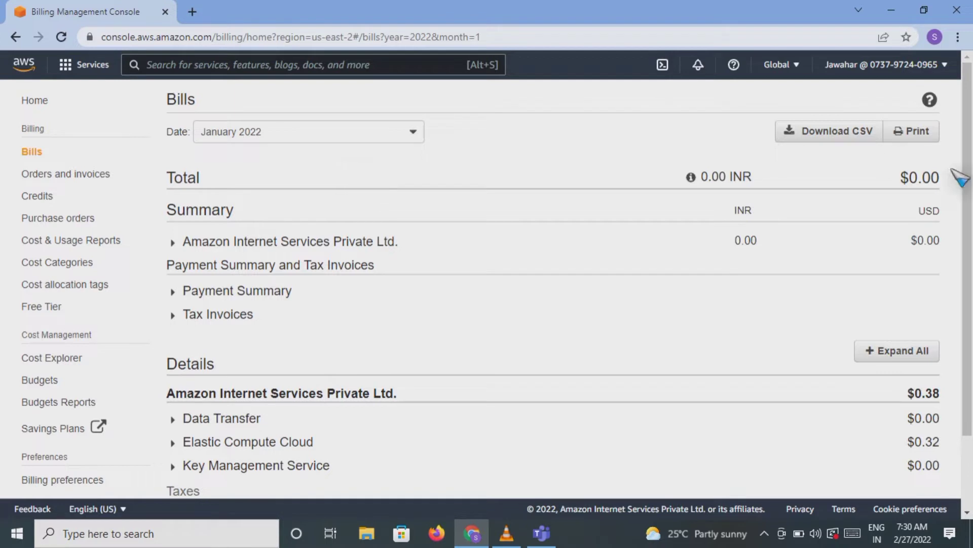
{"action": "left_click_drag", "start_coordinate": [967, 178], "coordinate": [969, 283]}
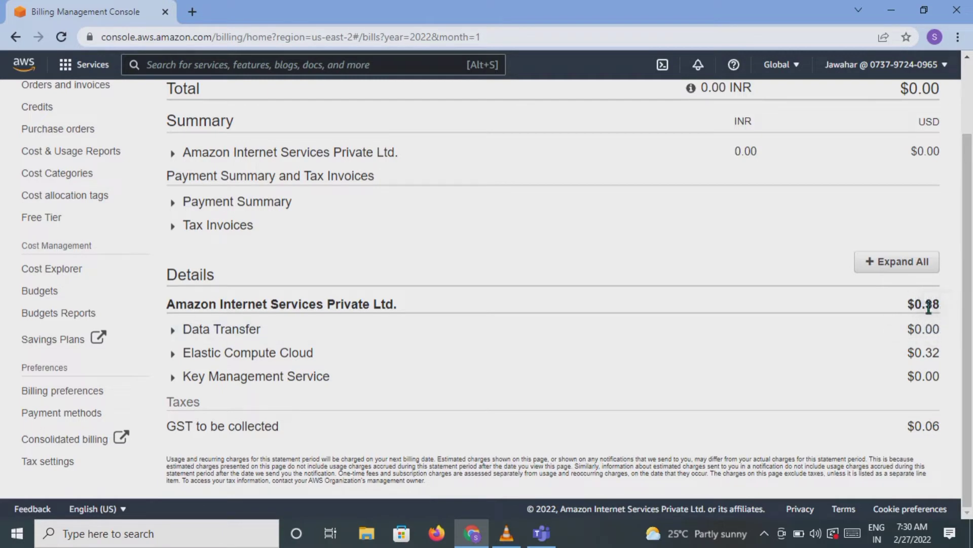
{"action": "left_click", "coordinate": [910, 262]}
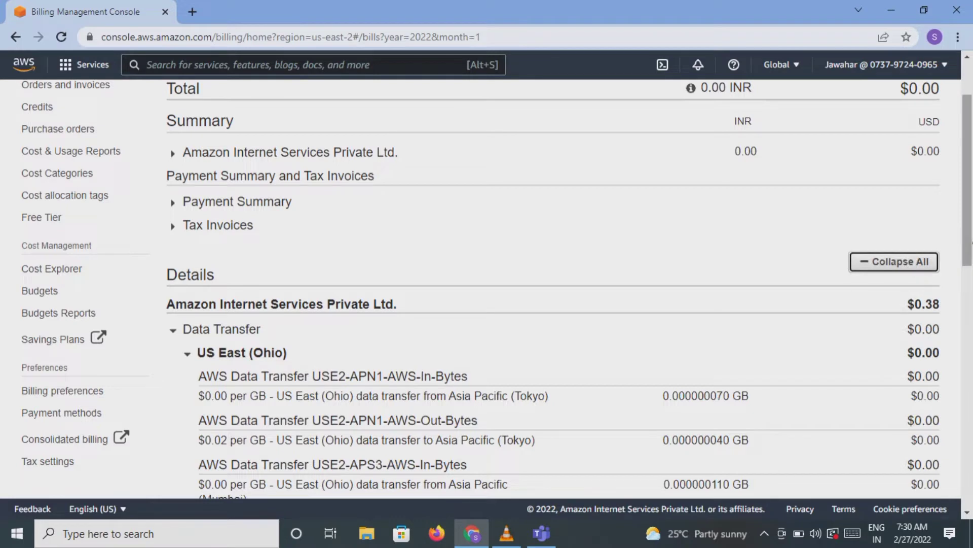
{"action": "left_click_drag", "start_coordinate": [969, 235], "coordinate": [968, 335]}
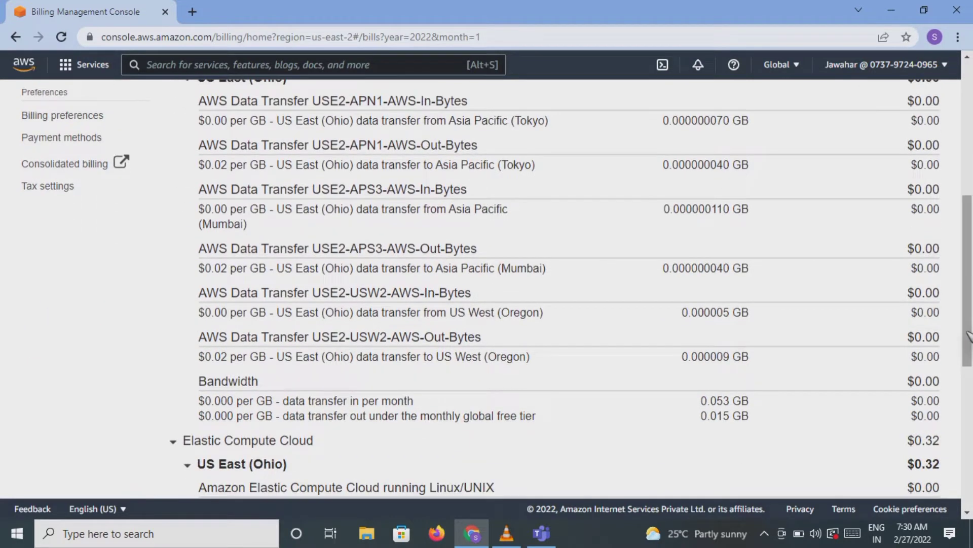
{"action": "left_click_drag", "start_coordinate": [969, 329], "coordinate": [970, 243]}
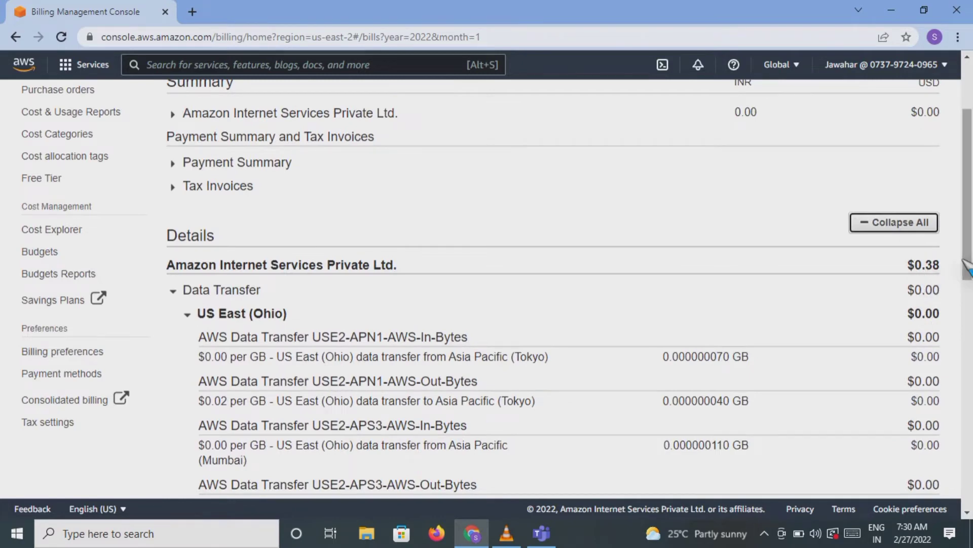
{"action": "left_click_drag", "start_coordinate": [969, 180], "coordinate": [970, 136]}
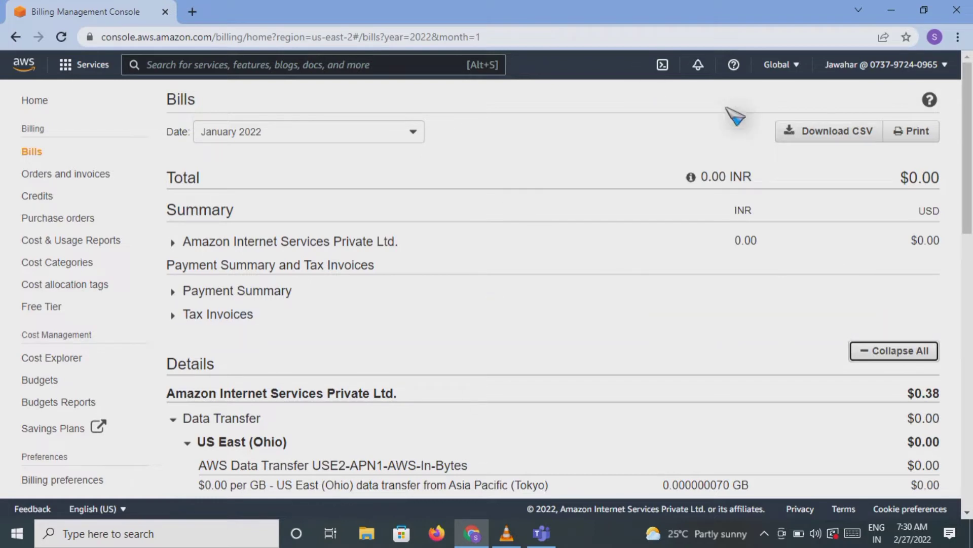
Step: Search for the ec2 service, open its console and dismiss the welcome message
{"action": "left_click", "coordinate": [337, 66]}
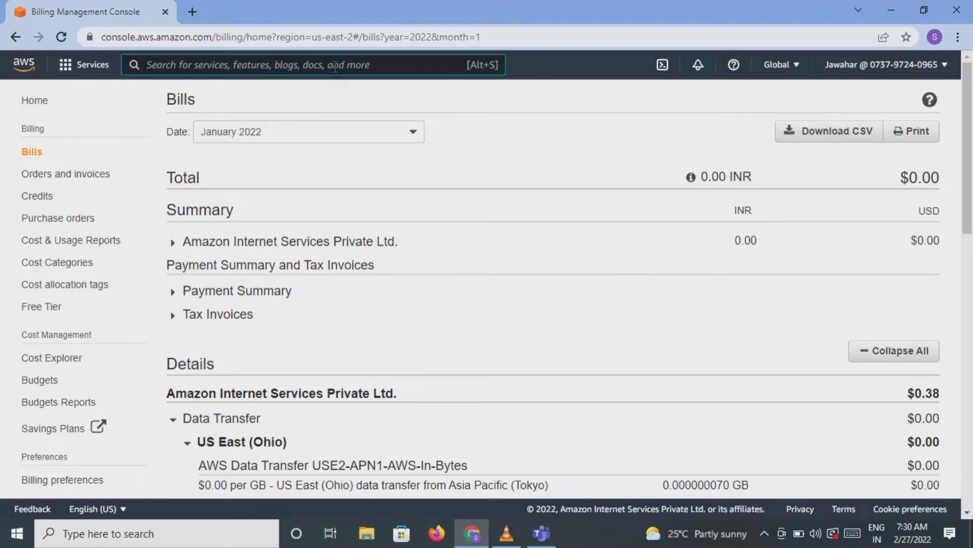
{"action": "type", "text": "ec"}
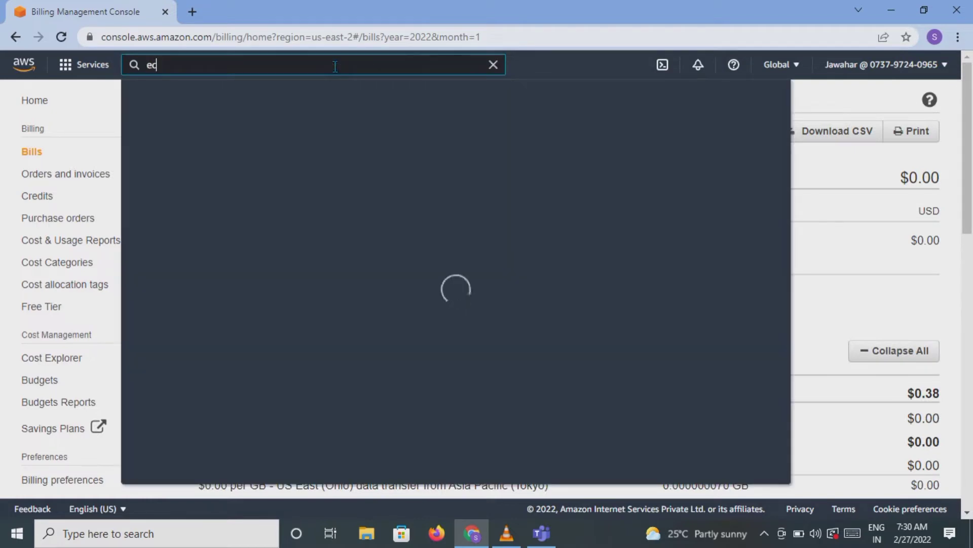
{"action": "type", "text": "2"}
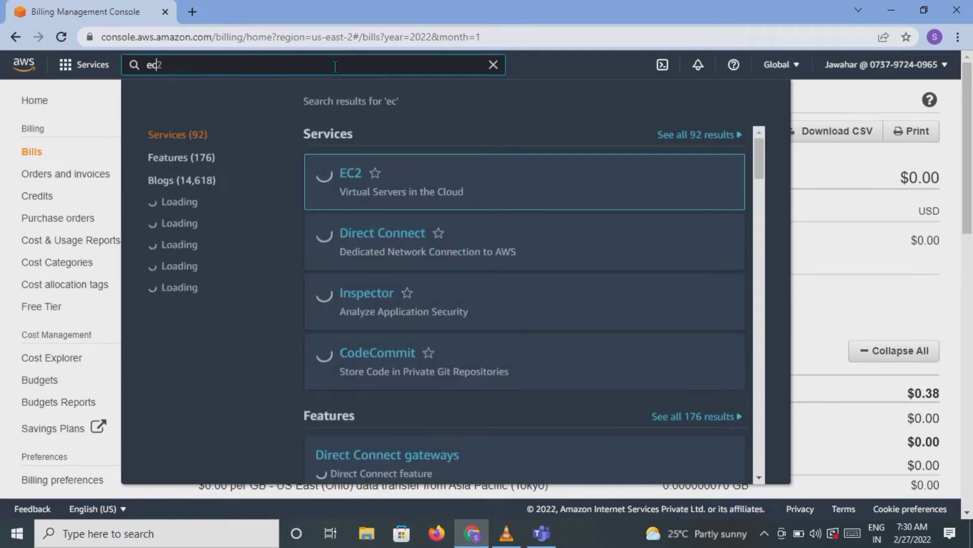
{"action": "left_click", "coordinate": [344, 179]}
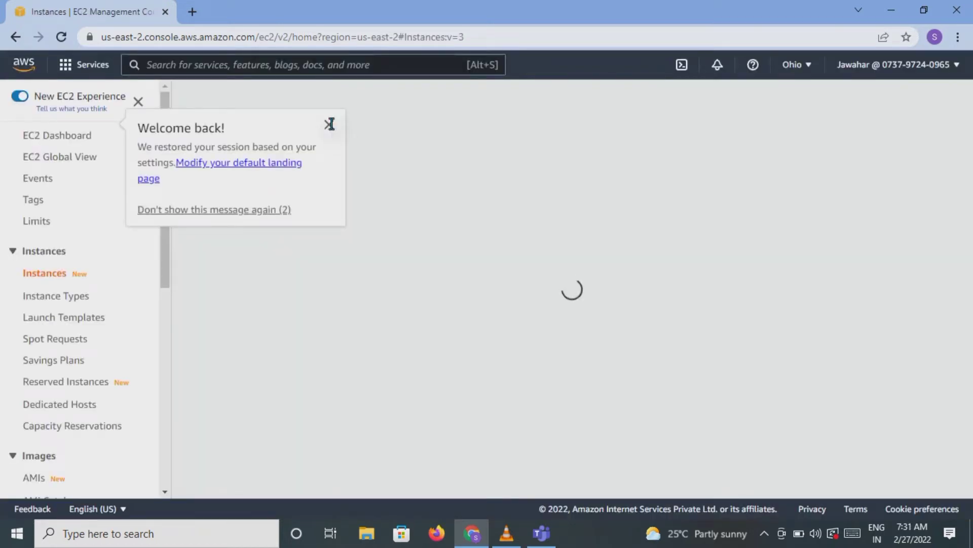
{"action": "left_click", "coordinate": [330, 124]}
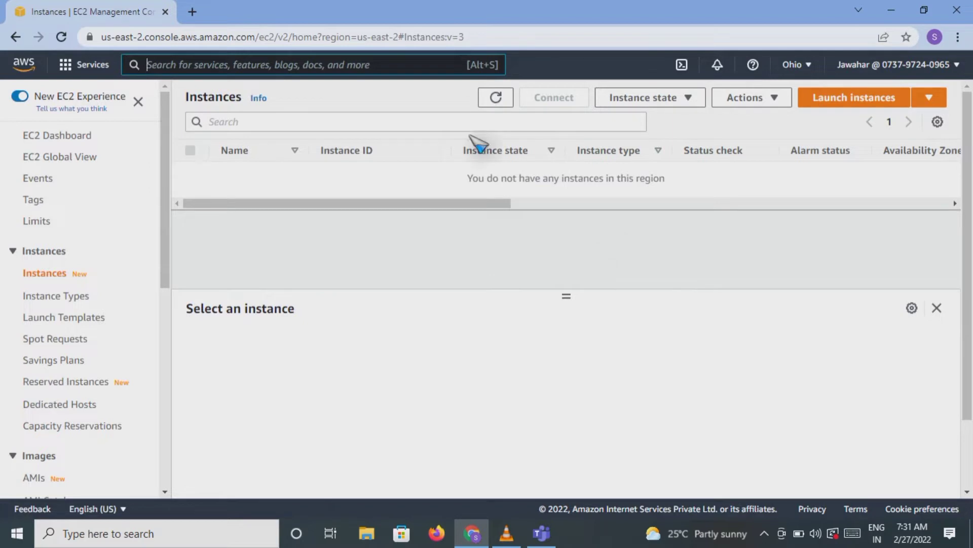
Step: Start launching a new instance with the 64-bit (x86) Amazon Linux 2 AMI (HVM) - Kernel 5.10, SSD Volume Type
{"action": "left_click", "coordinate": [844, 105]}
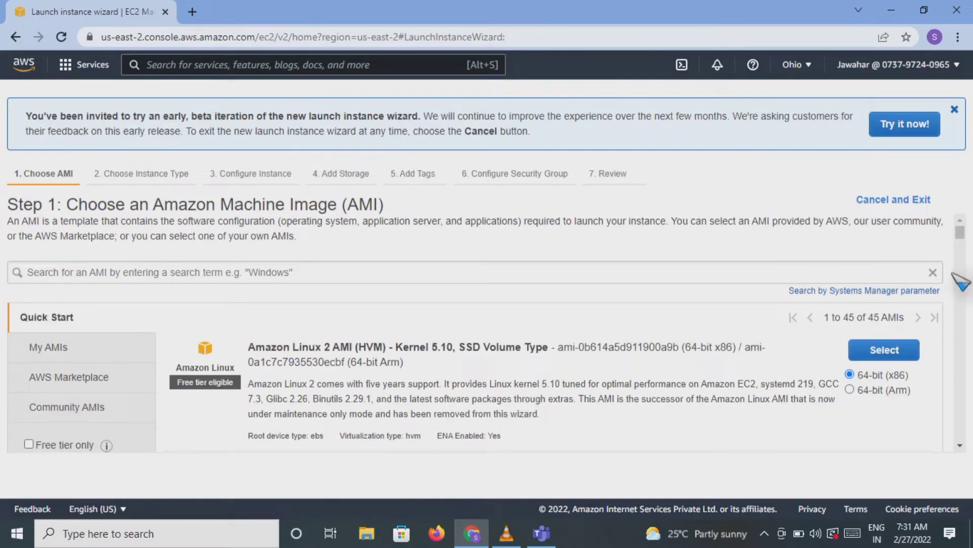
{"action": "left_click", "coordinate": [959, 445]}
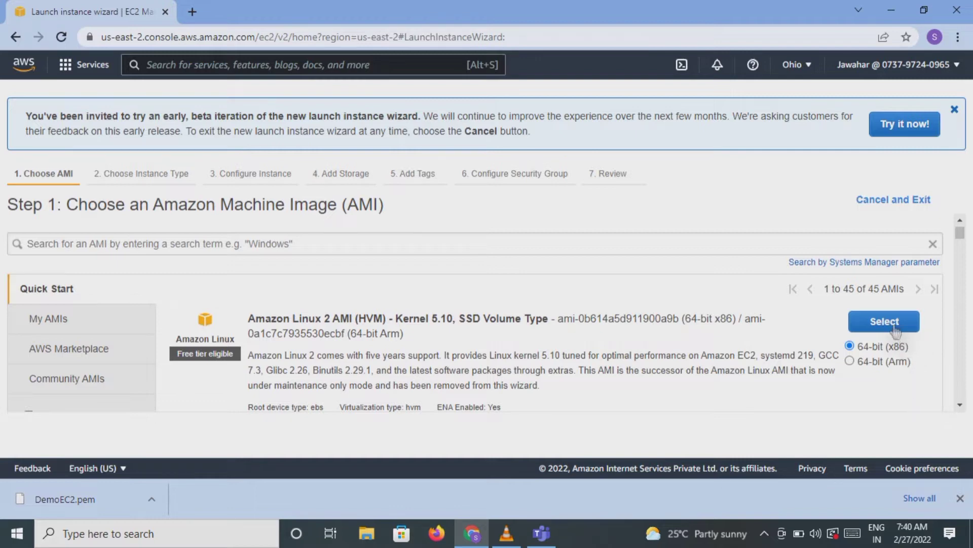
{"action": "left_click", "coordinate": [960, 404]}
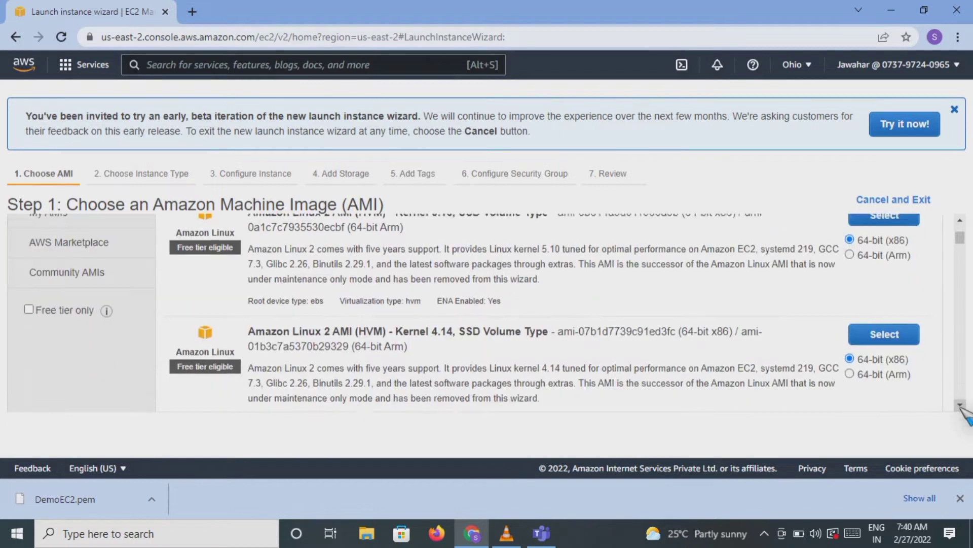
{"action": "left_click", "coordinate": [960, 221]}
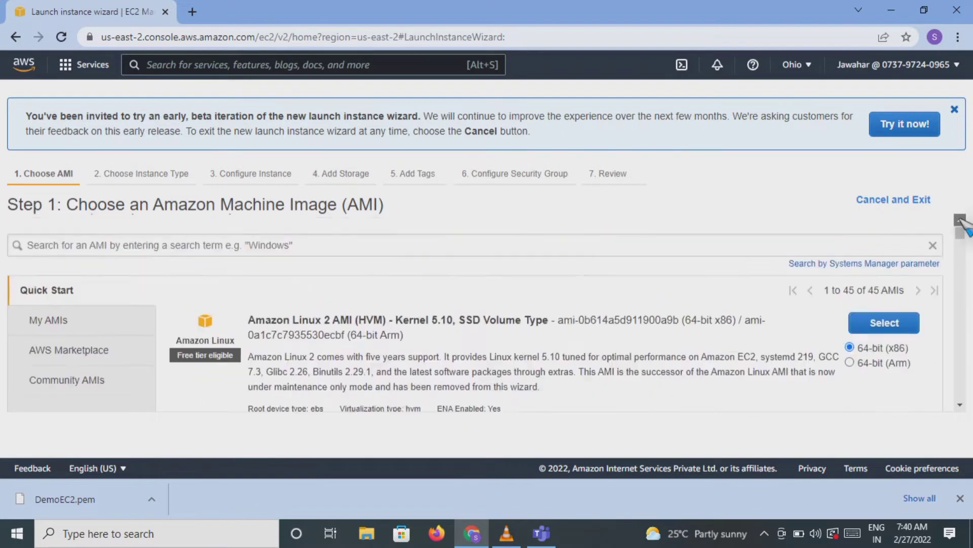
{"action": "left_click", "coordinate": [885, 349]}
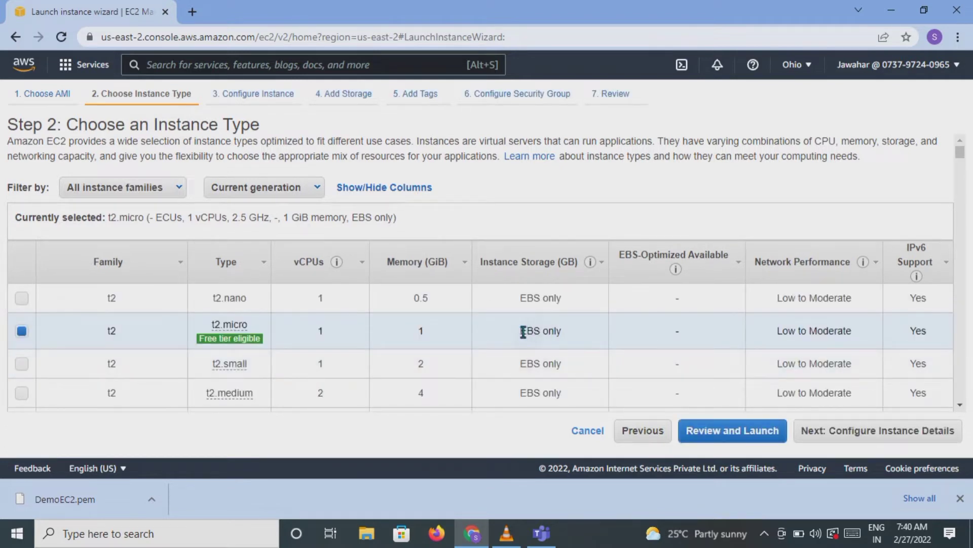
Step: Accept the t2.micro instance type and the default instance details, and continue to the storage settings
{"action": "left_click_drag", "start_coordinate": [521, 330], "coordinate": [570, 348]}
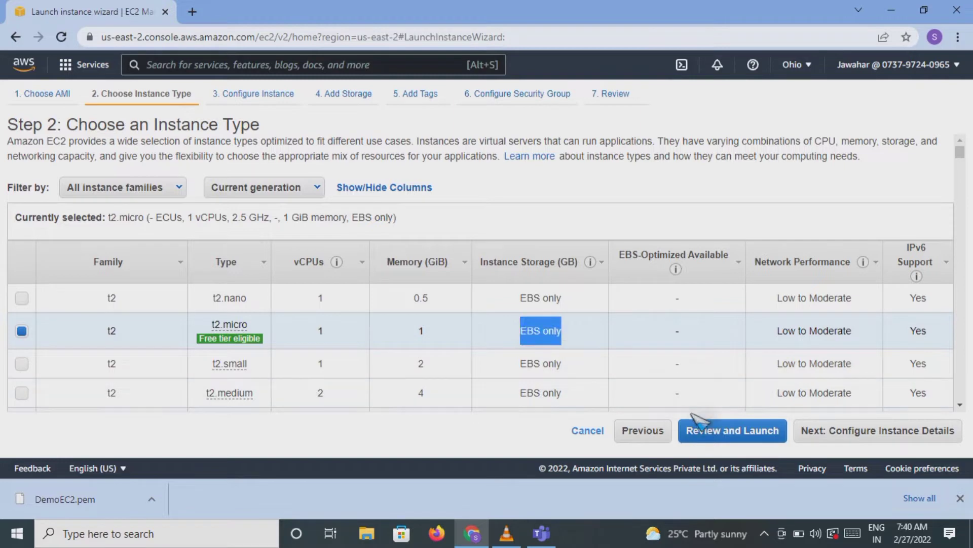
{"action": "left_click", "coordinate": [879, 431]}
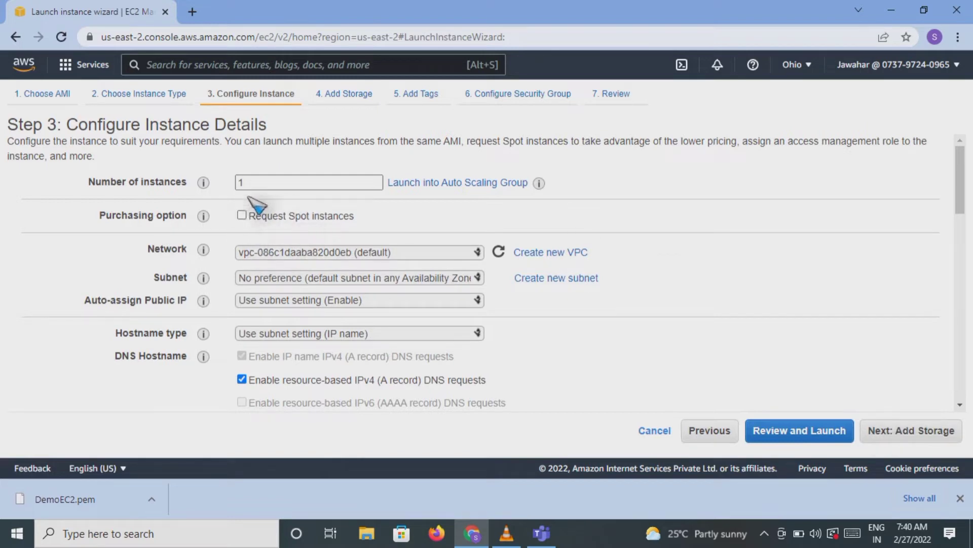
{"action": "mouse_move", "coordinate": [203, 215]}
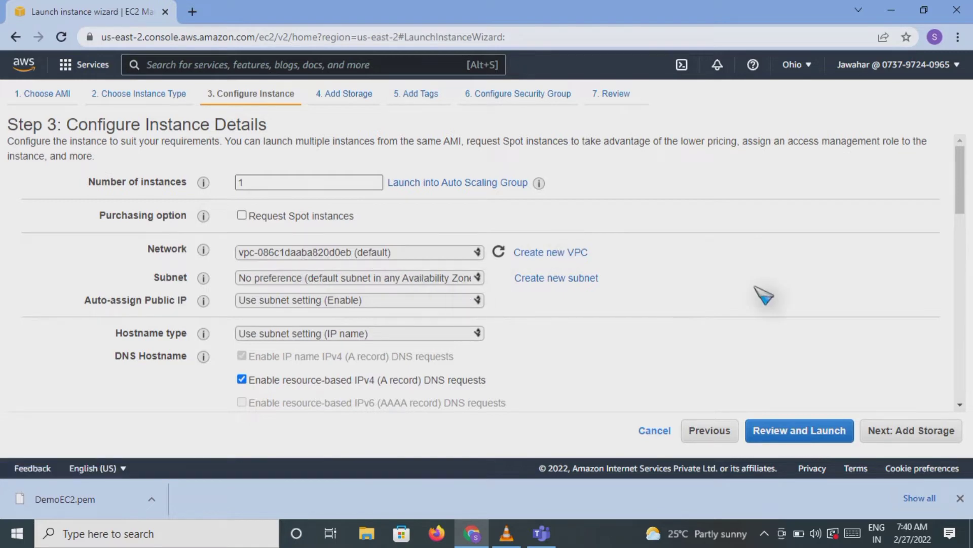
{"action": "left_click_drag", "start_coordinate": [960, 168], "coordinate": [956, 388]}
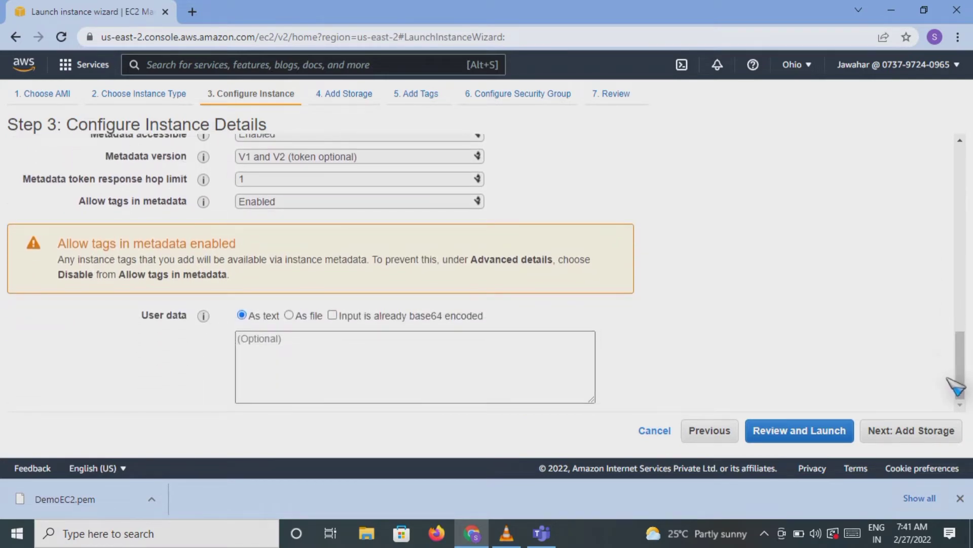
{"action": "left_click", "coordinate": [895, 439]}
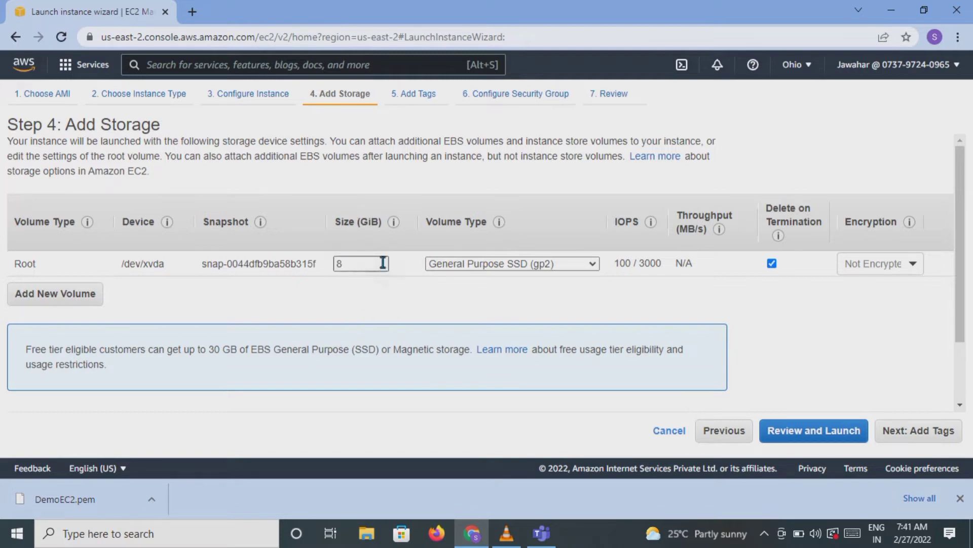
Step: Set the root volume's size to 8 GiB
{"action": "double_click", "coordinate": [338, 263]}
{"action": "key", "text": "BackSpace"}
{"action": "type", "text": "8"}
{"action": "left_click", "coordinate": [377, 300]}
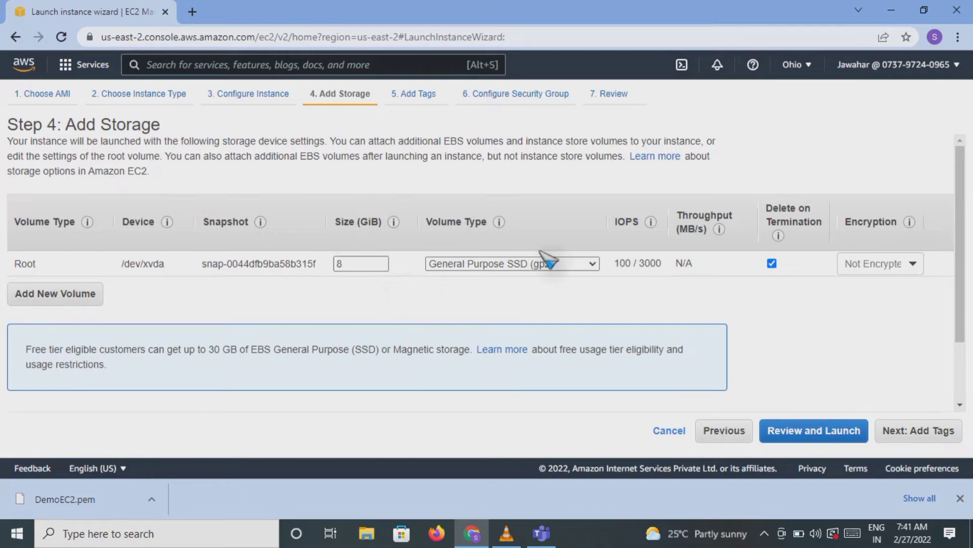
{"action": "mouse_move", "coordinate": [779, 235]}
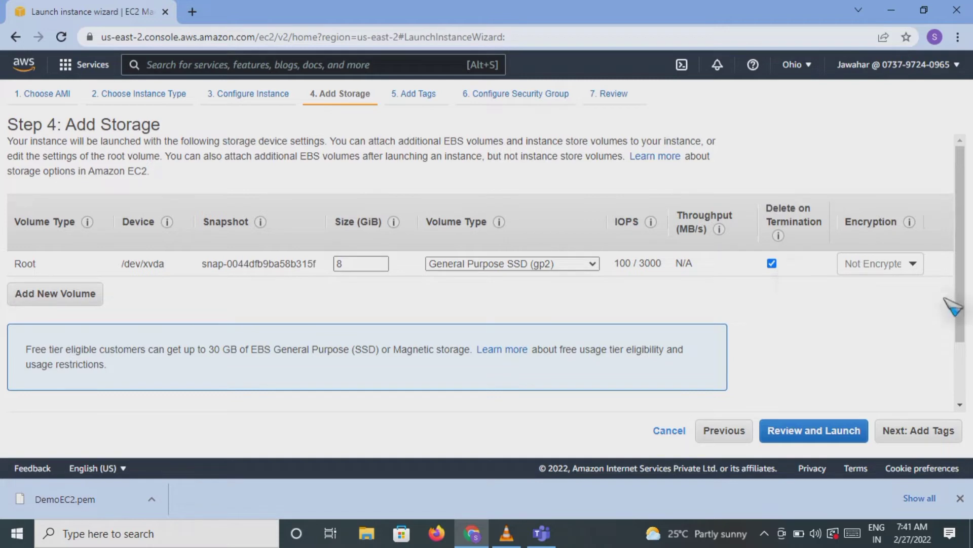
Step: Review the storage options and continue to the security group configuration without adding volumes, file systems or tags
{"action": "scroll", "coordinate": [955, 304], "scroll_direction": "down", "scroll_amount": 1}
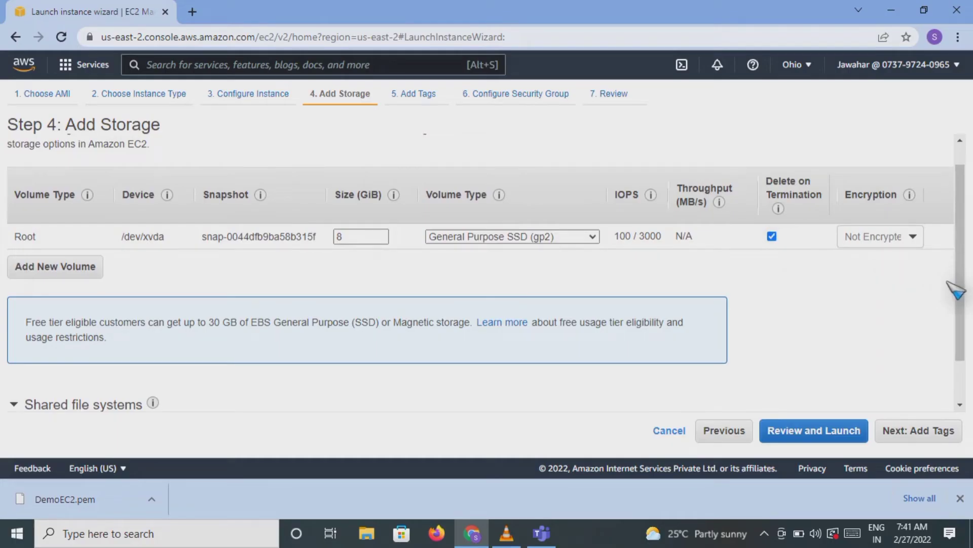
{"action": "scroll", "coordinate": [963, 304], "scroll_direction": "down", "scroll_amount": 1}
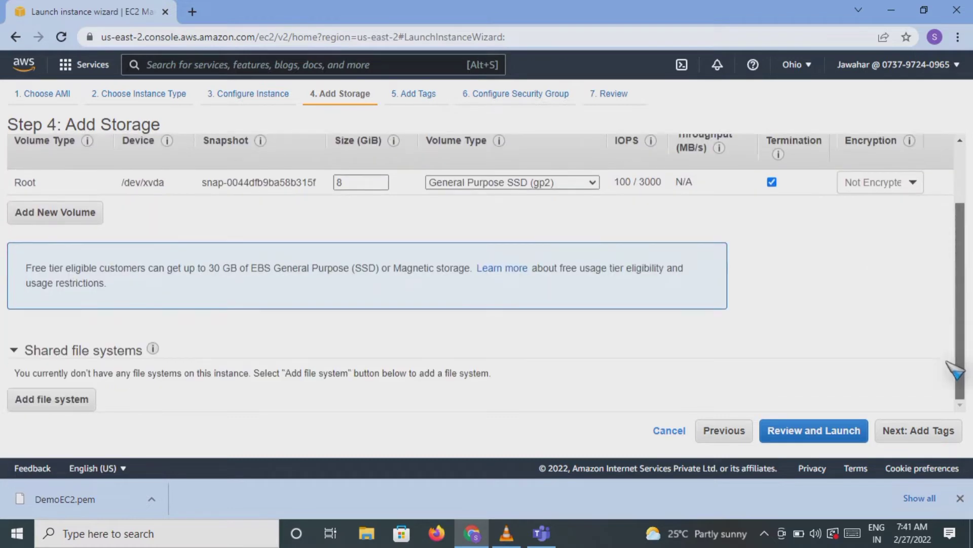
{"action": "scroll", "coordinate": [960, 293], "scroll_direction": "up", "scroll_amount": 1}
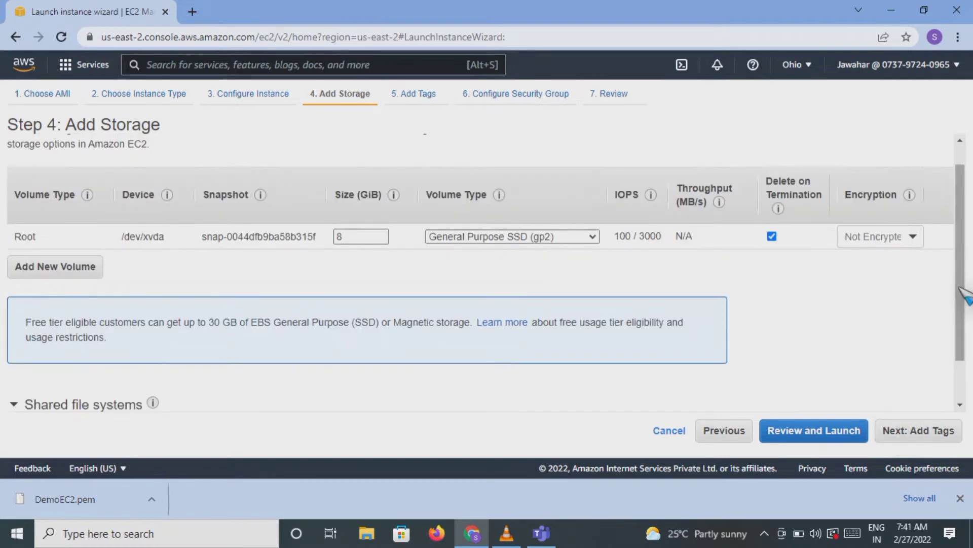
{"action": "scroll", "coordinate": [957, 342], "scroll_direction": "down", "scroll_amount": 1}
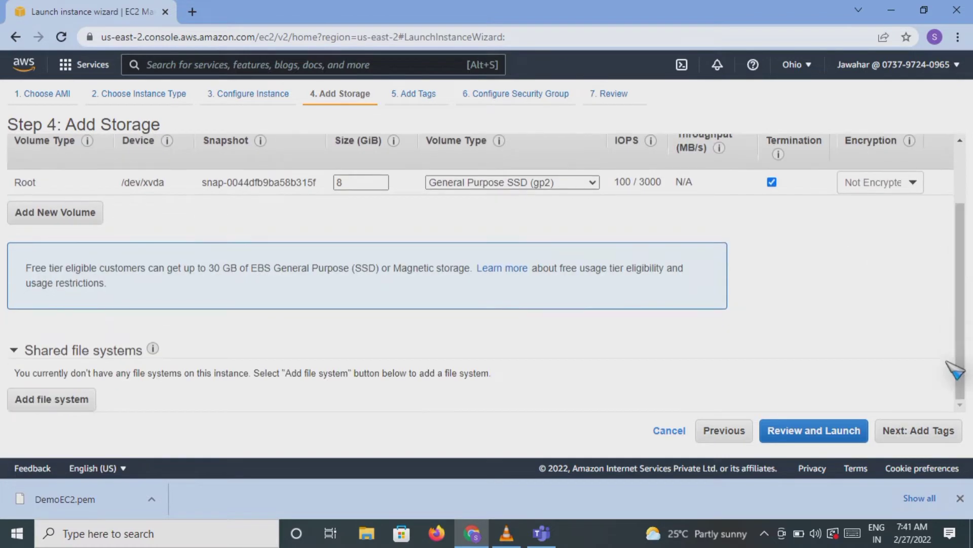
{"action": "left_click", "coordinate": [900, 440]}
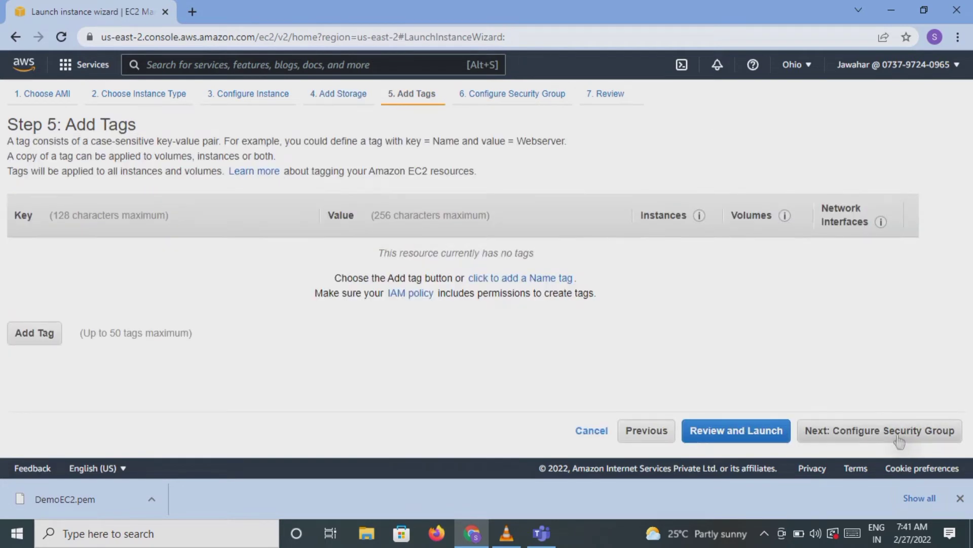
{"action": "left_click", "coordinate": [900, 440]}
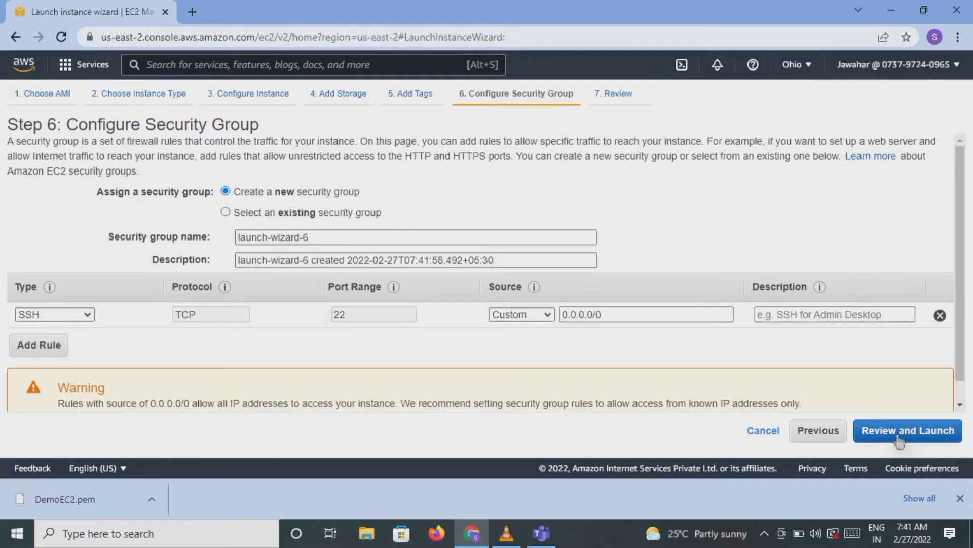
Step: Replace the new security group's default name with EC2Demo
{"action": "left_click", "coordinate": [346, 237]}
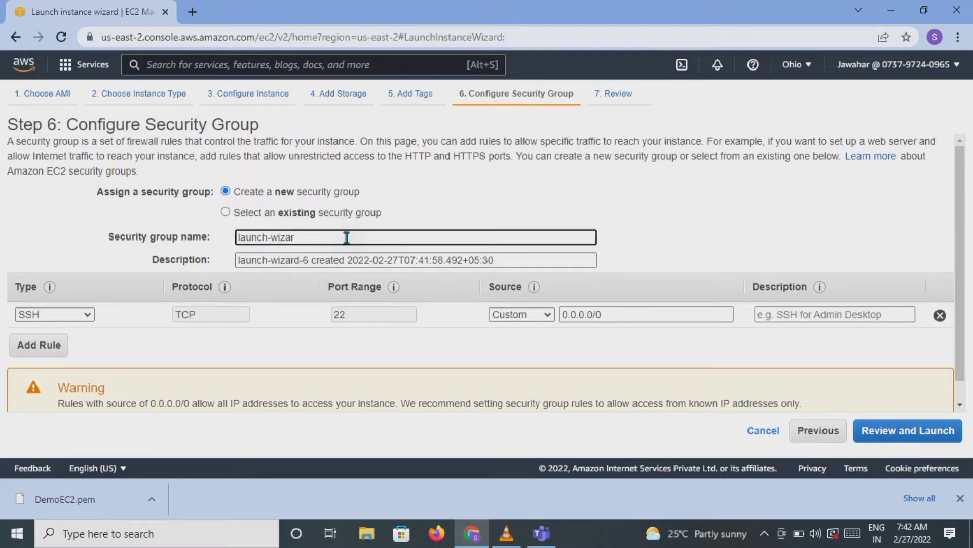
{"action": "key", "text": "BackSpace"}
{"action": "key", "text": "BackSpace"}
{"action": "key", "text": "BackSpace"}
{"action": "key", "text": "BackSpace"}
{"action": "key", "text": "BackSpace"}
{"action": "key", "text": "BackSpace"}
{"action": "key", "text": "BackSpace"}
{"action": "key", "text": "BackSpace"}
{"action": "key", "text": "BackSpace"}
{"action": "key", "text": "BackSpace"}
{"action": "key", "text": "BackSpace"}
{"action": "key", "text": "BackSpace"}
{"action": "type", "text": "E"}
Step: Replace the security group's default description with forEBSpurpose
{"action": "left_click", "coordinate": [507, 262]}
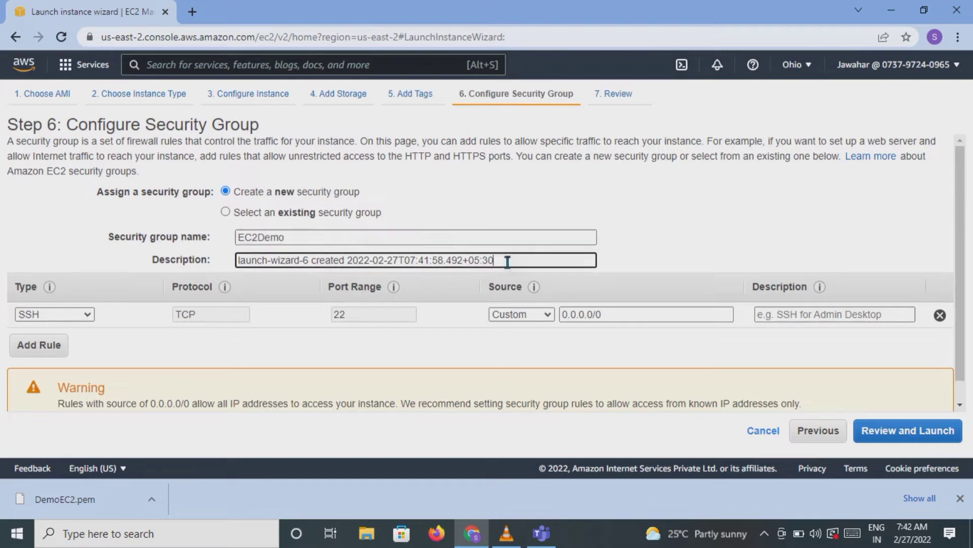
{"action": "key", "text": "BackSpace"}
{"action": "key", "text": "BackSpace"}
{"action": "key", "text": "BackSpace"}
{"action": "key", "text": "BackSpace"}
{"action": "key", "text": "BackSpace"}
{"action": "key", "text": "BackSpace"}
{"action": "key", "text": "BackSpace"}
{"action": "key", "text": "BackSpace"}
{"action": "key", "text": "BackSpace"}
{"action": "key", "text": "BackSpace"}
{"action": "key", "text": "BackSpace"}
{"action": "key", "text": "BackSpace"}
{"action": "key", "text": "BackSpace"}
{"action": "key", "text": "BackSpace"}
{"action": "key", "text": "BackSpace"}
{"action": "key", "text": "BackSpace"}
{"action": "key", "text": "BackSpace"}
{"action": "key", "text": "BackSpace"}
{"action": "key", "text": "BackSpace"}
{"action": "key", "text": "BackSpace"}
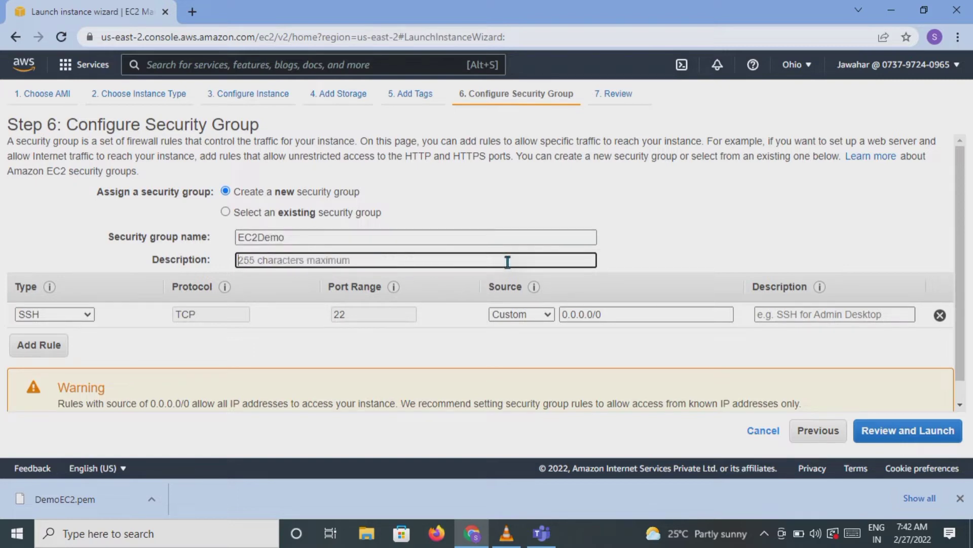
{"action": "type", "text": "t"}
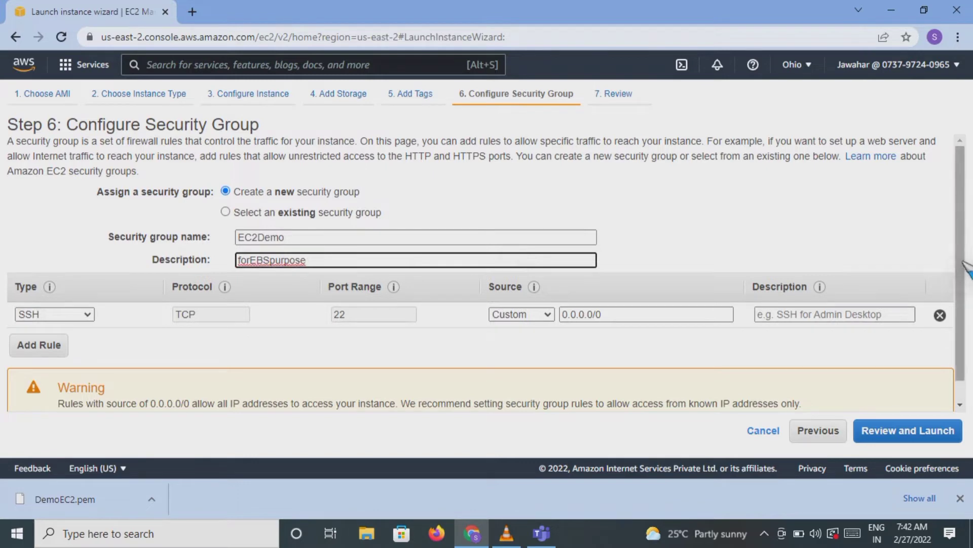
{"action": "left_click_drag", "start_coordinate": [965, 274], "coordinate": [960, 320]}
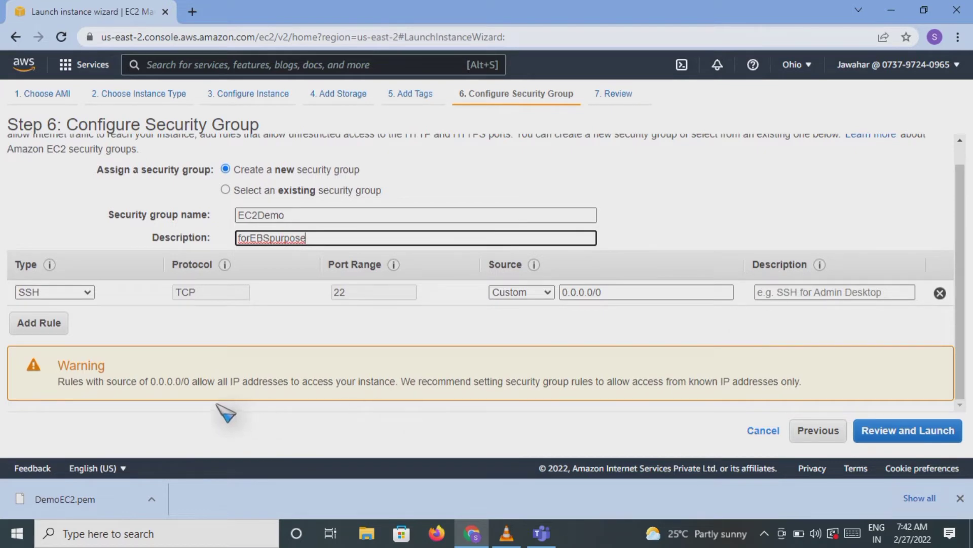
Step: Review the instance launch details and proceed with the launch to the key pair selection
{"action": "left_click", "coordinate": [879, 431]}
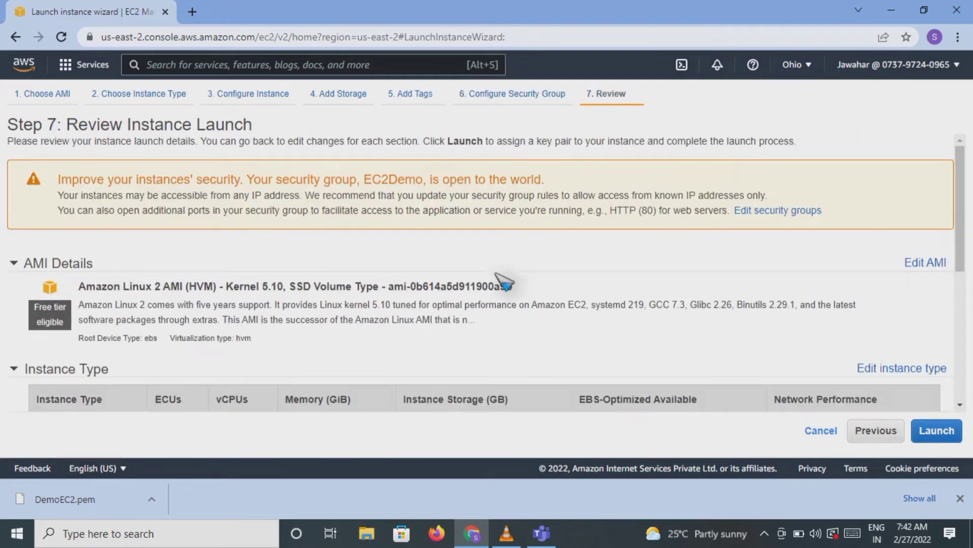
{"action": "left_click_drag", "start_coordinate": [966, 236], "coordinate": [962, 391]}
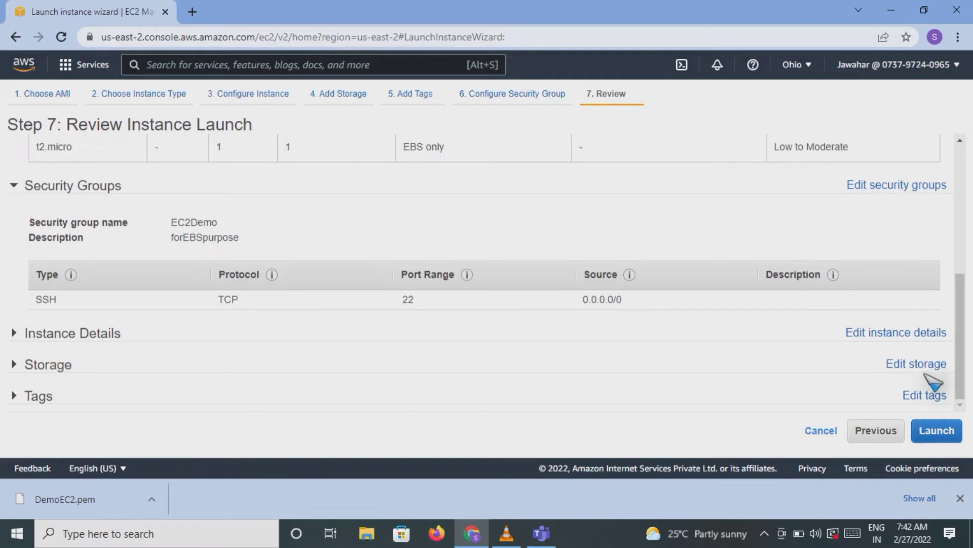
{"action": "left_click", "coordinate": [932, 436]}
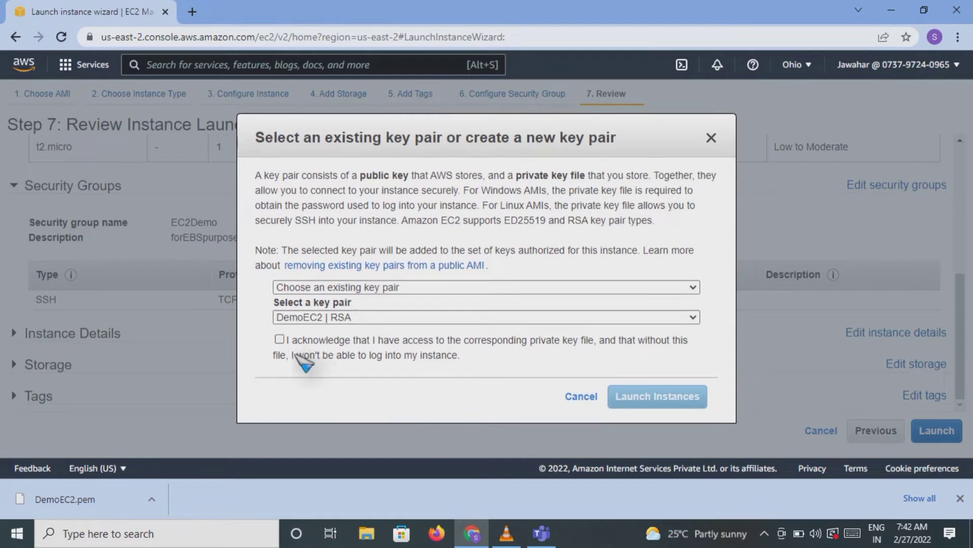
Step: Choose to create a new RSA key pair and try to download it under the name DemoEC2
{"action": "left_click", "coordinate": [689, 287]}
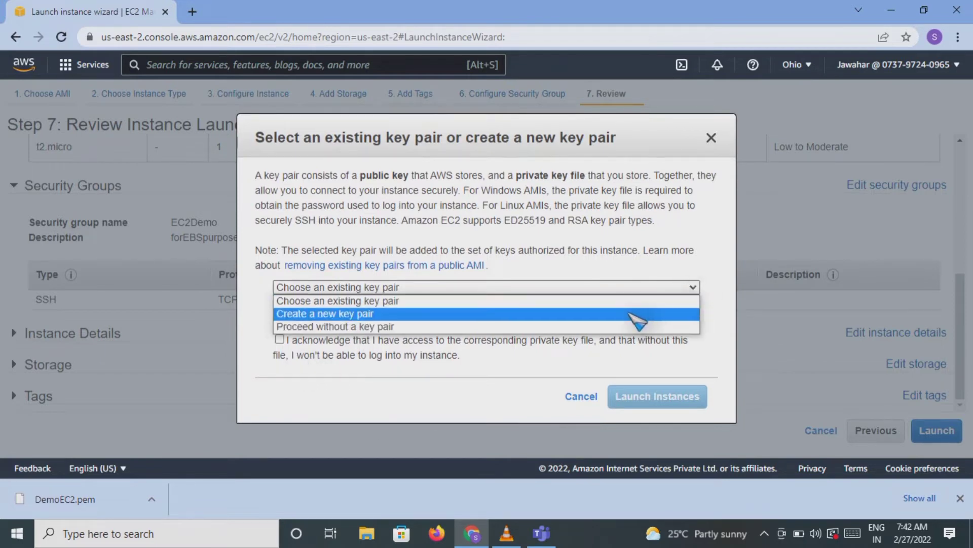
{"action": "left_click", "coordinate": [630, 315]}
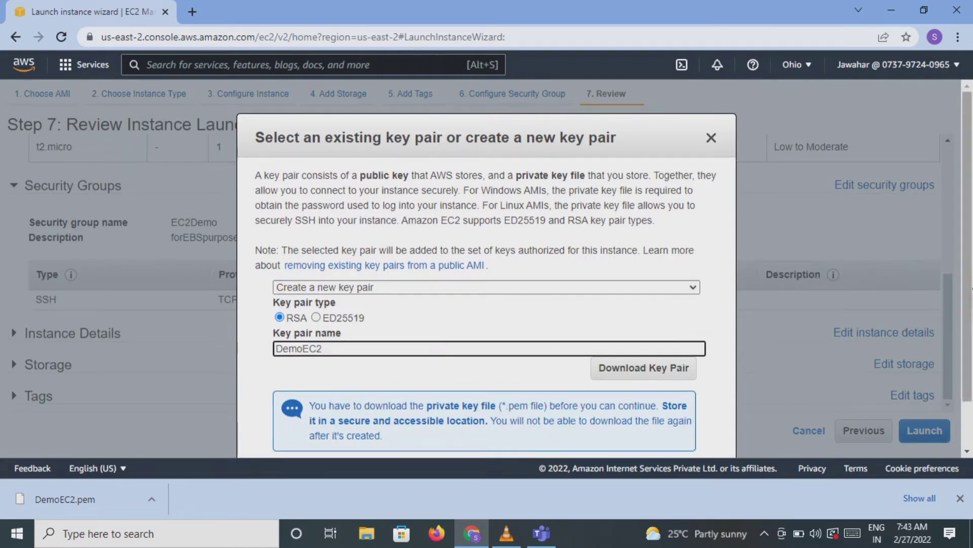
{"action": "scroll", "coordinate": [967, 295], "scroll_direction": "down", "scroll_amount": 1}
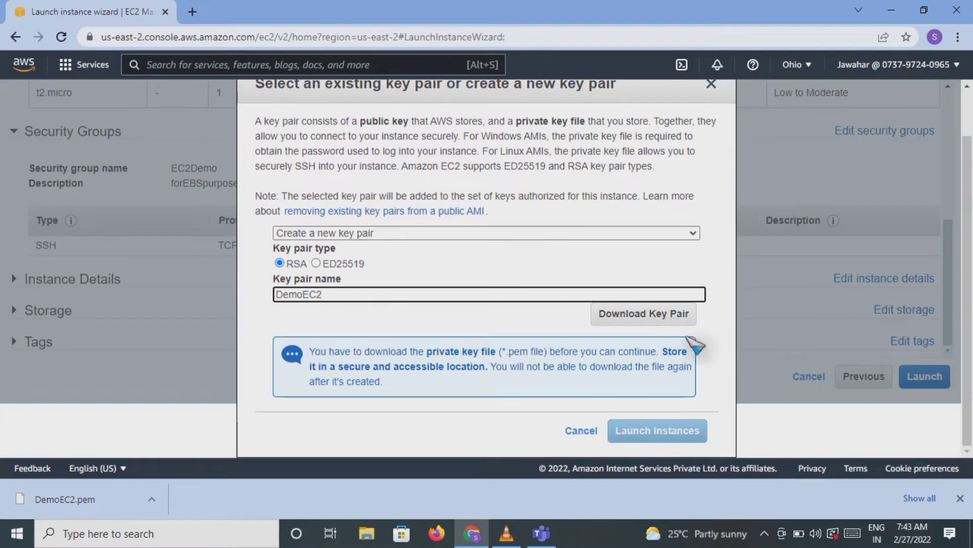
{"action": "left_click", "coordinate": [657, 317]}
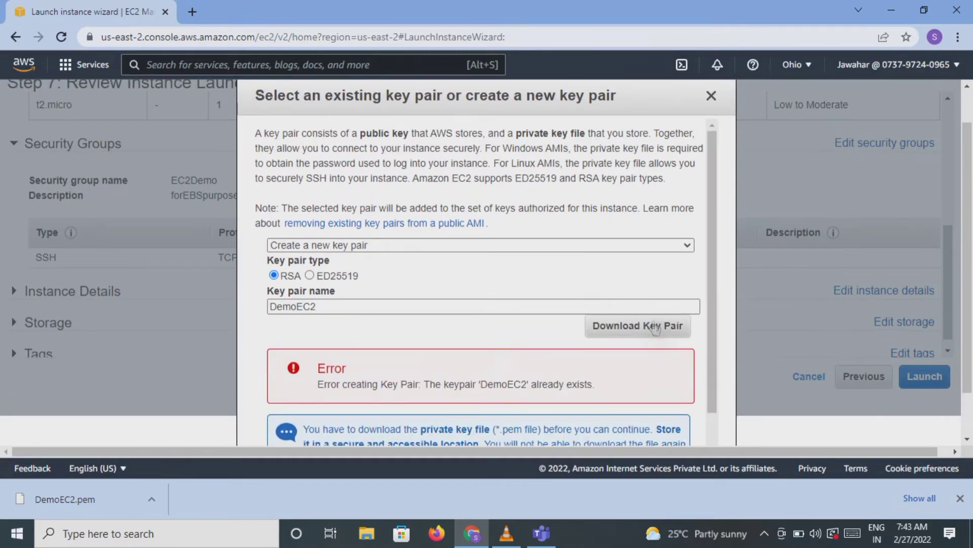
Step: Download the new key pair under the name DemoEC2EBS and launch the instance
{"action": "left_click", "coordinate": [329, 307]}
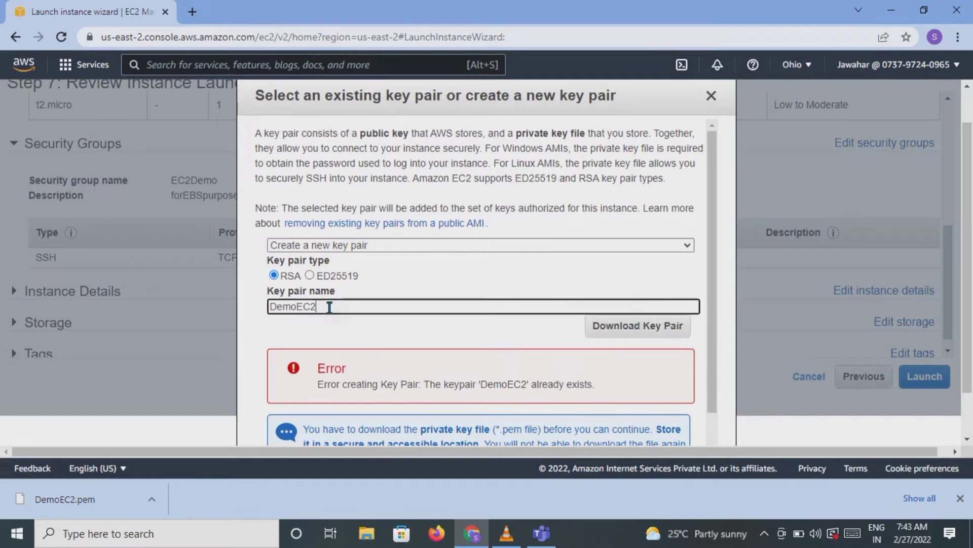
{"action": "type", "text": "EBS"}
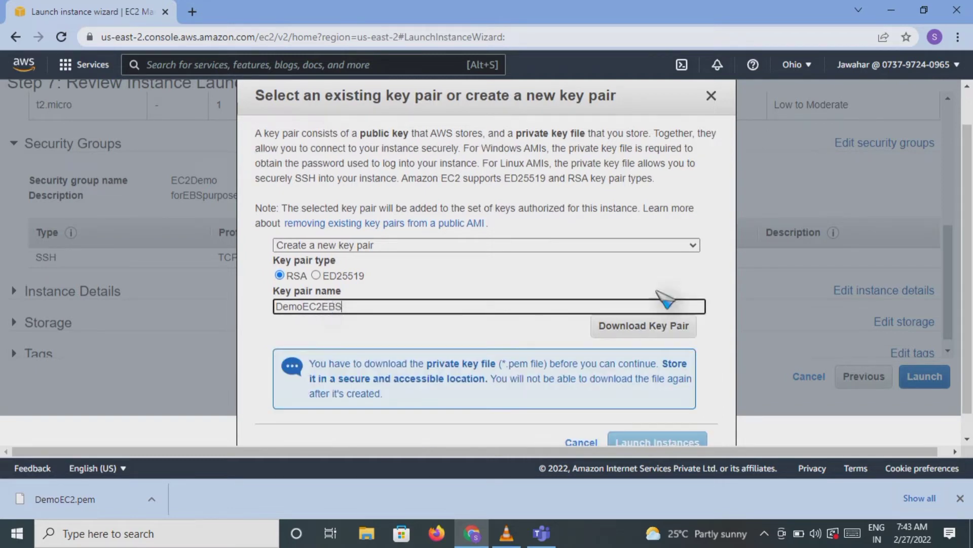
{"action": "left_click", "coordinate": [639, 331]}
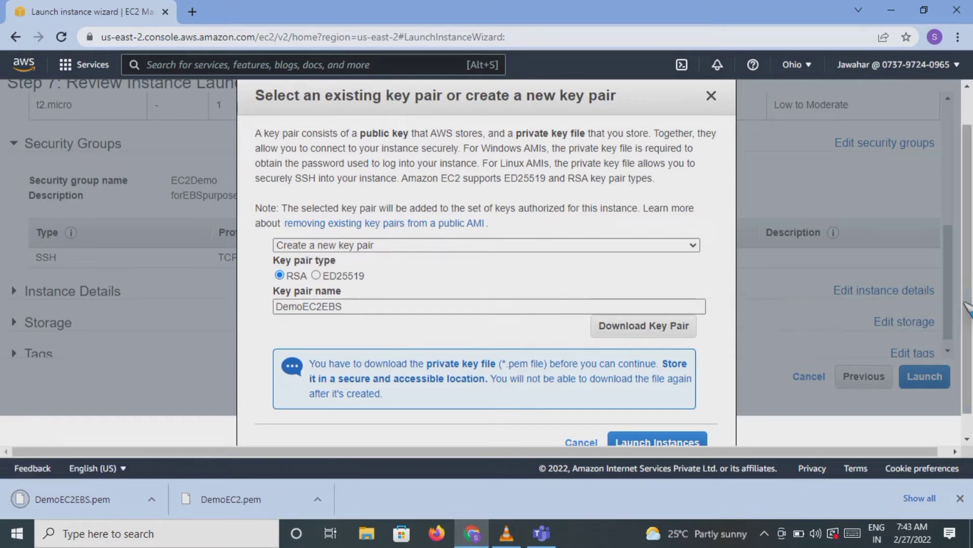
{"action": "left_click_drag", "start_coordinate": [967, 305], "coordinate": [968, 369]}
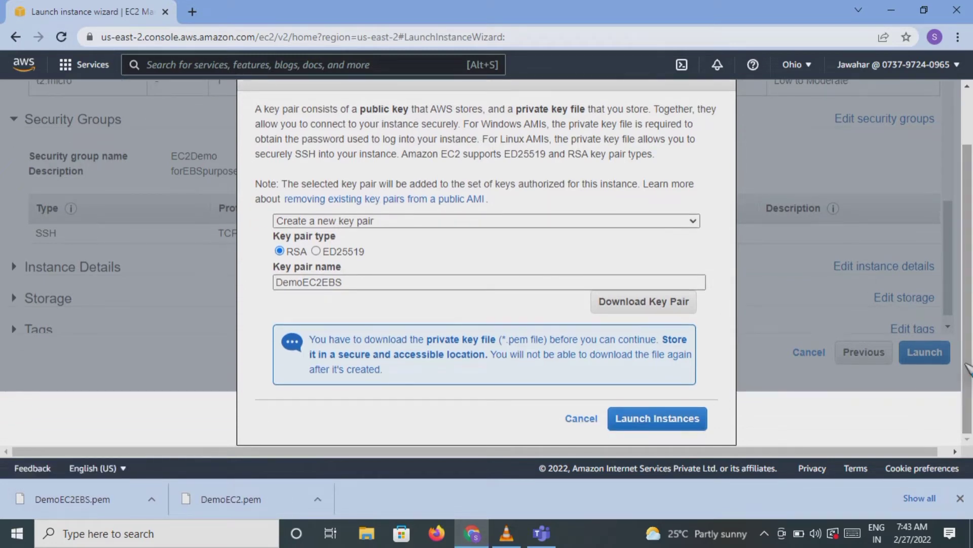
{"action": "left_click", "coordinate": [648, 420]}
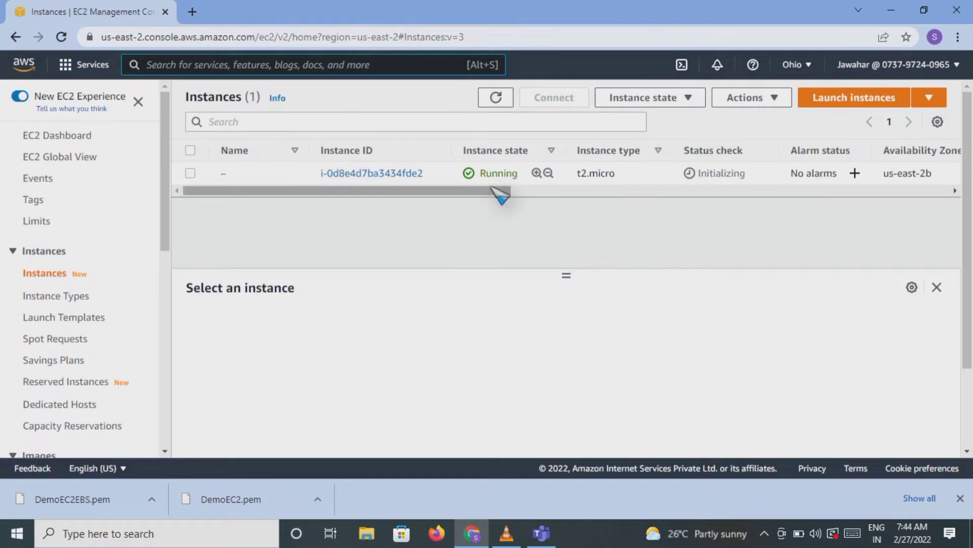
Step: Select the new t2.micro instance and examine the root device and attached block devices in its storage details
{"action": "left_click", "coordinate": [191, 173]}
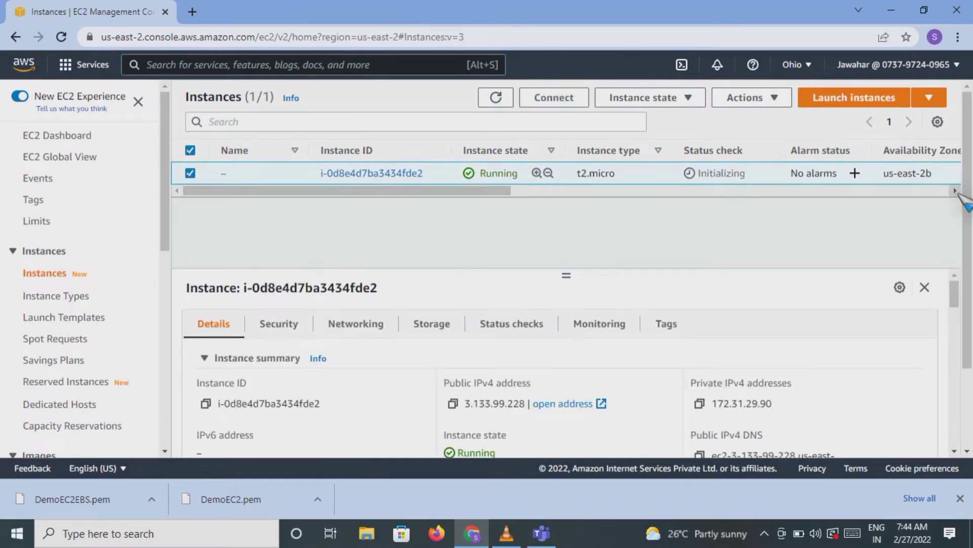
{"action": "scroll", "coordinate": [966, 200], "scroll_direction": "down", "scroll_amount": 2}
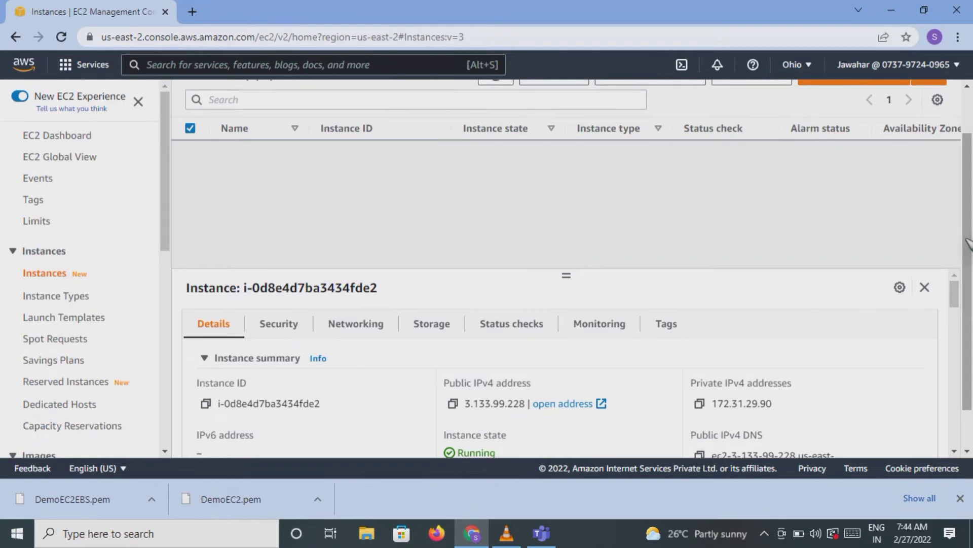
{"action": "mouse_move", "coordinate": [961, 296]}
{"action": "left_mouse_down"}
{"action": "mouse_move", "coordinate": [946, 351]}
{"action": "mouse_move", "coordinate": [956, 354]}
{"action": "mouse_move", "coordinate": [956, 414]}
{"action": "mouse_move", "coordinate": [957, 287]}
{"action": "left_mouse_up"}
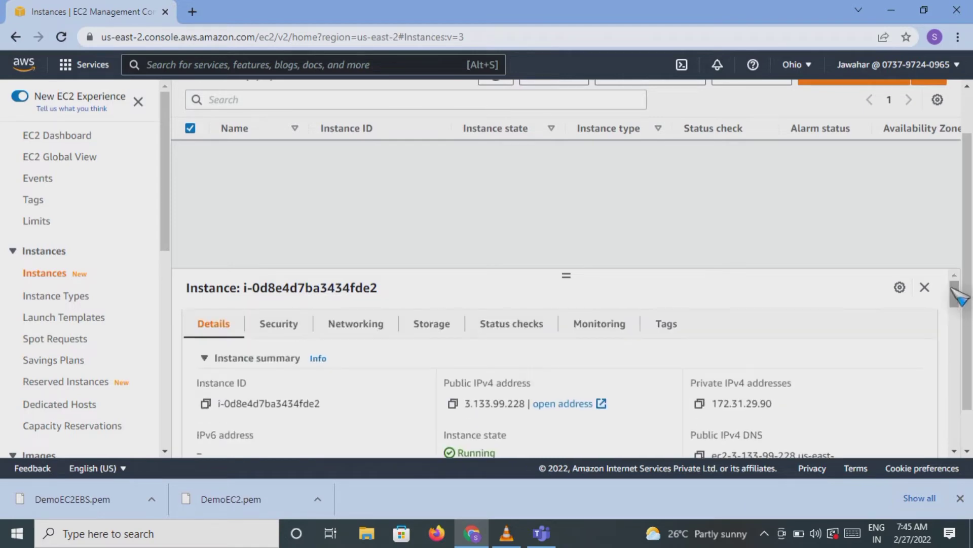
{"action": "left_click", "coordinate": [434, 332]}
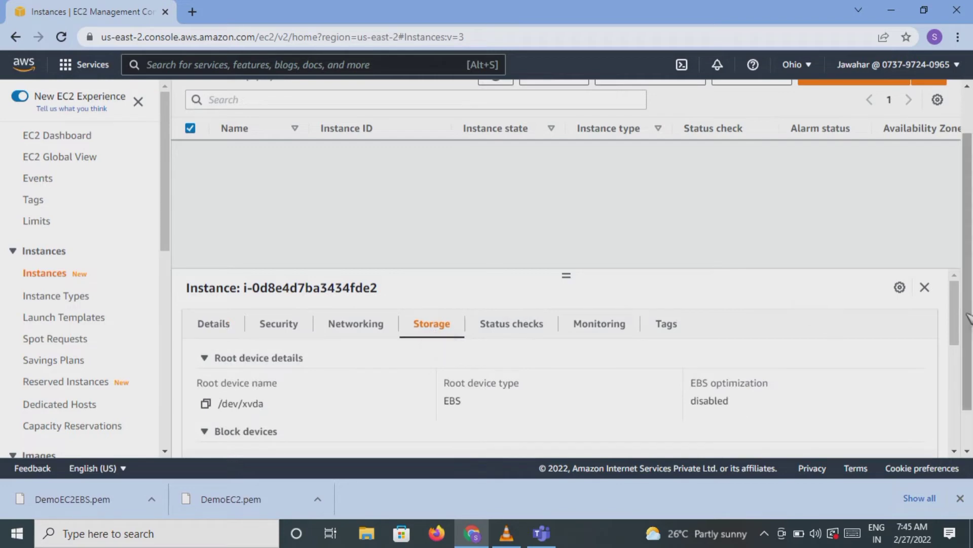
{"action": "left_click_drag", "start_coordinate": [958, 320], "coordinate": [958, 330]}
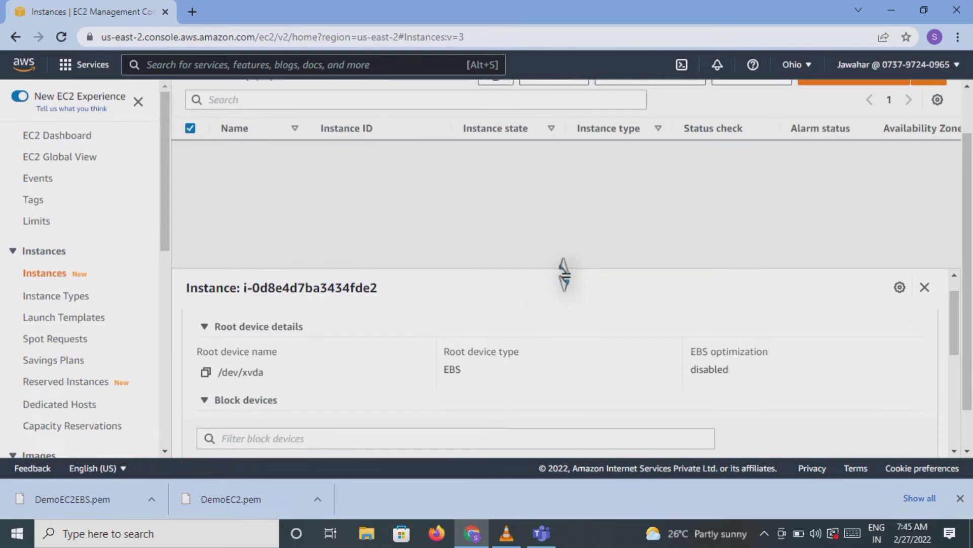
{"action": "left_click_drag", "start_coordinate": [564, 274], "coordinate": [569, 233]}
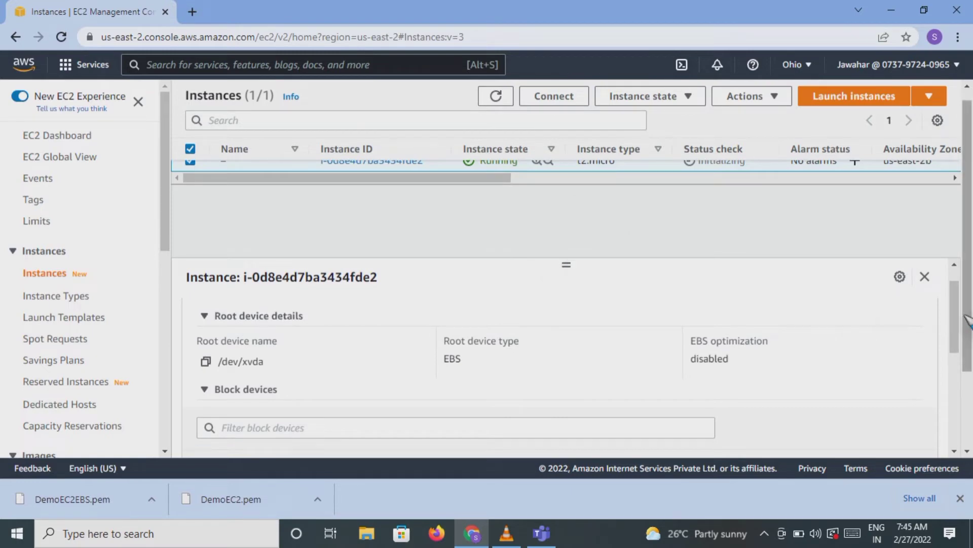
{"action": "left_click_drag", "start_coordinate": [958, 332], "coordinate": [954, 378]}
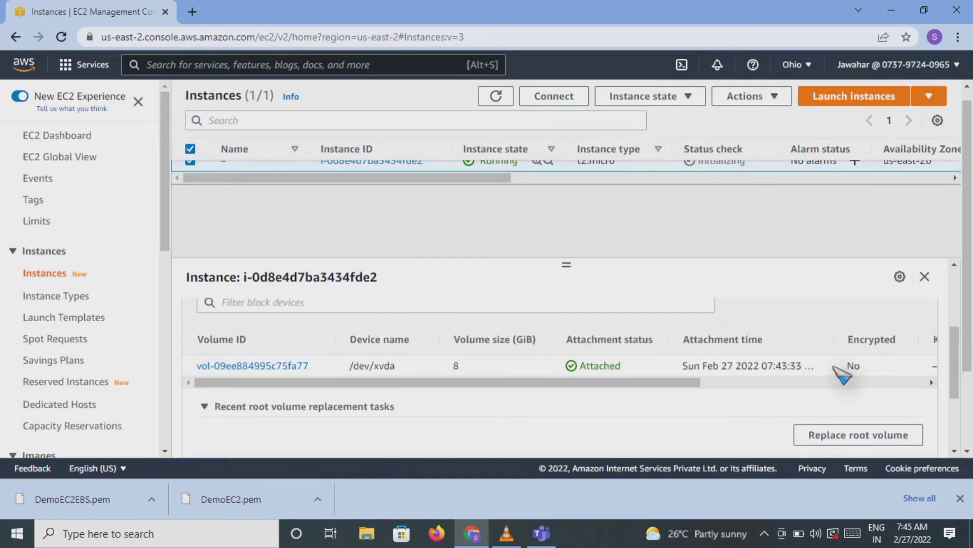
{"action": "left_click_drag", "start_coordinate": [688, 397], "coordinate": [441, 405]}
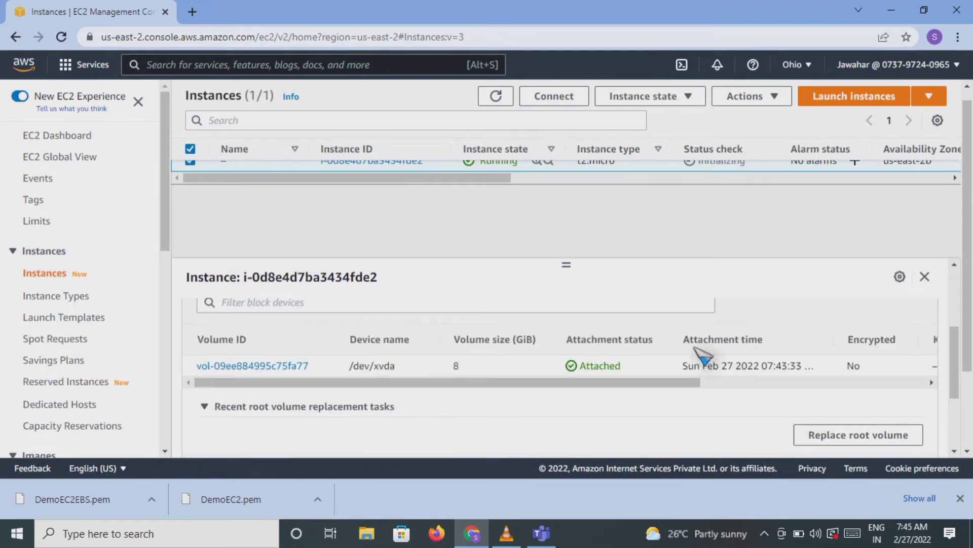
Step: Open the instance's attached root volume and check its type, size and Availability Zone
{"action": "left_click", "coordinate": [230, 366]}
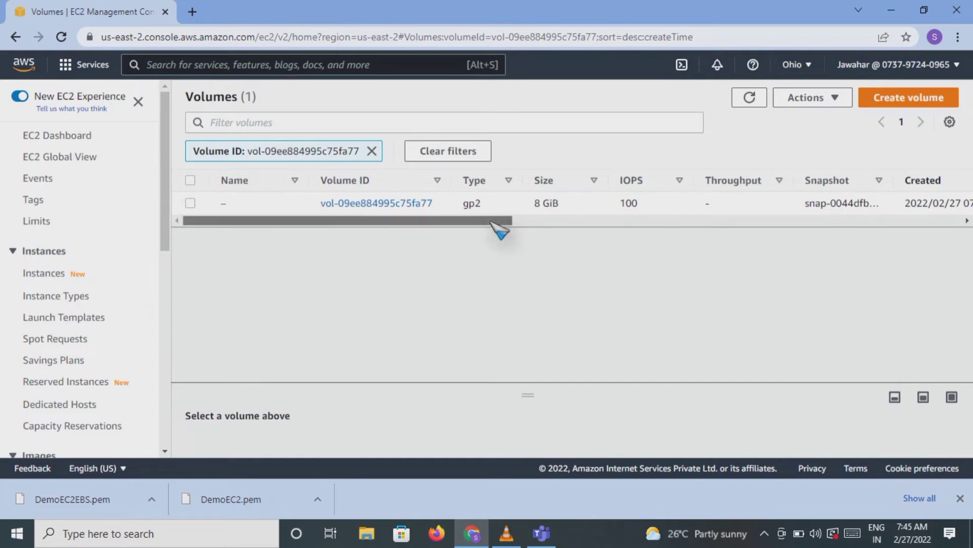
{"action": "left_click_drag", "start_coordinate": [490, 223], "coordinate": [313, 300]}
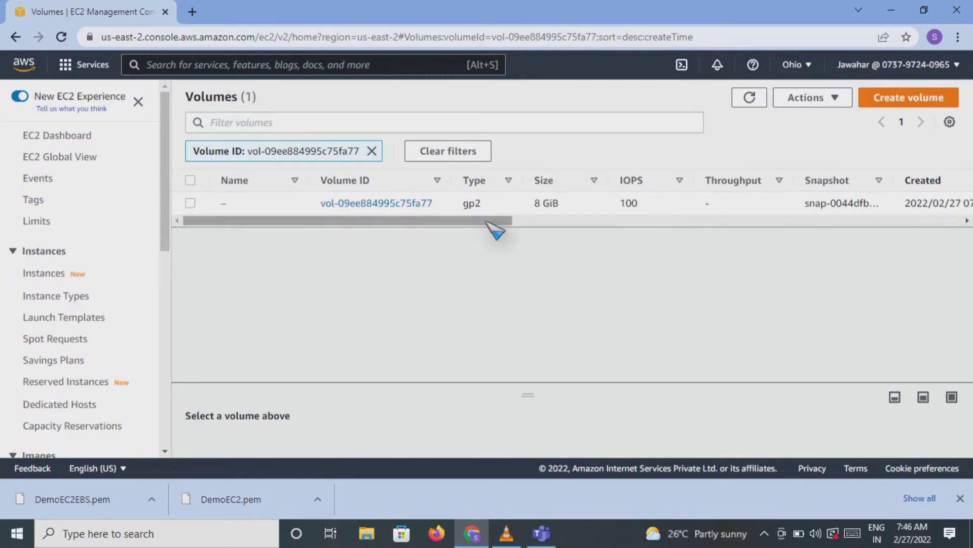
{"action": "left_click_drag", "start_coordinate": [496, 227], "coordinate": [700, 235]}
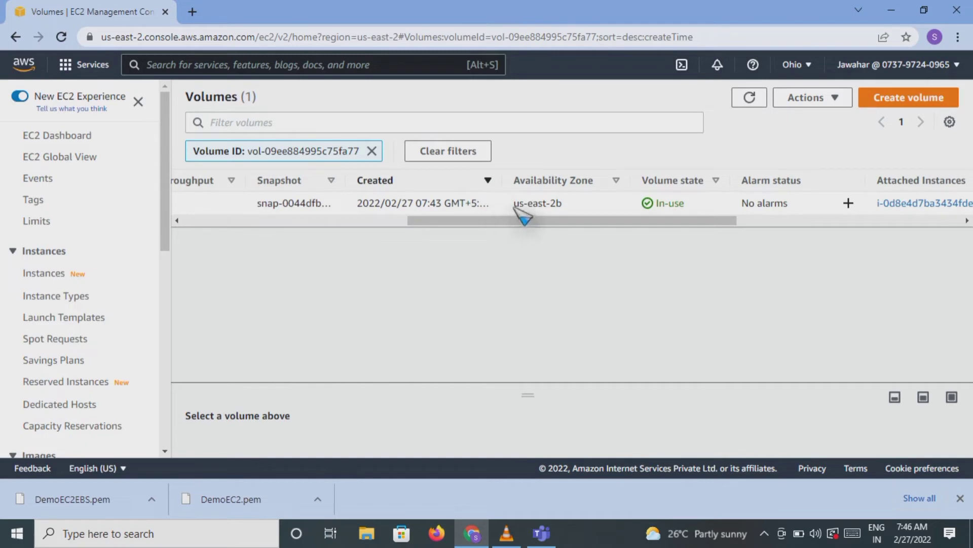
{"action": "left_click_drag", "start_coordinate": [515, 203], "coordinate": [583, 219]}
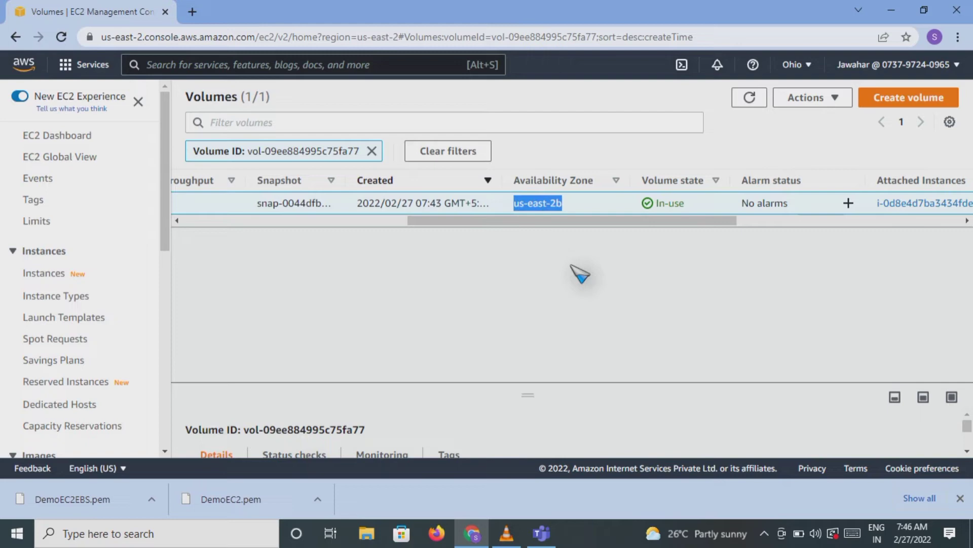
{"action": "left_click_drag", "start_coordinate": [550, 221], "coordinate": [159, 236]}
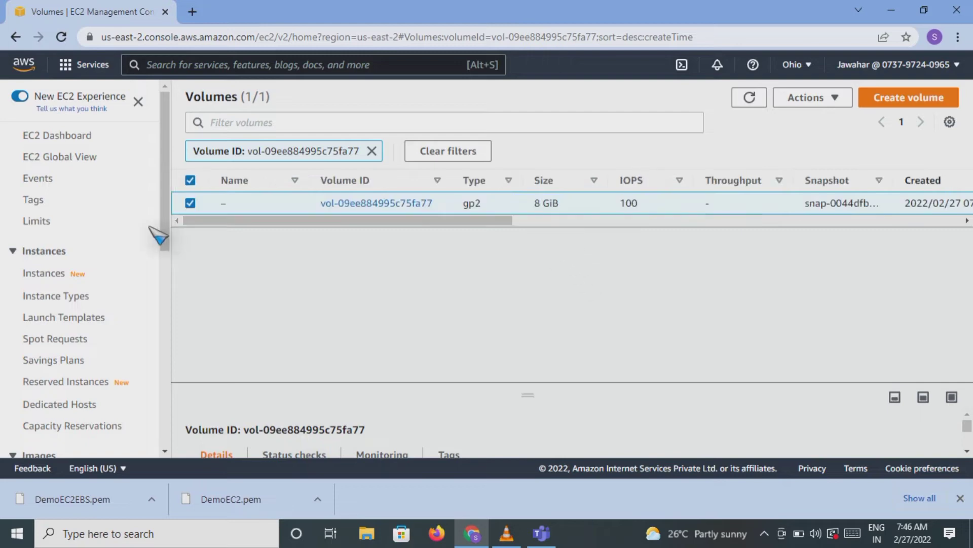
Step: Remove the Volume ID filter to list all volumes and check the root volume's entry
{"action": "left_click", "coordinate": [371, 152]}
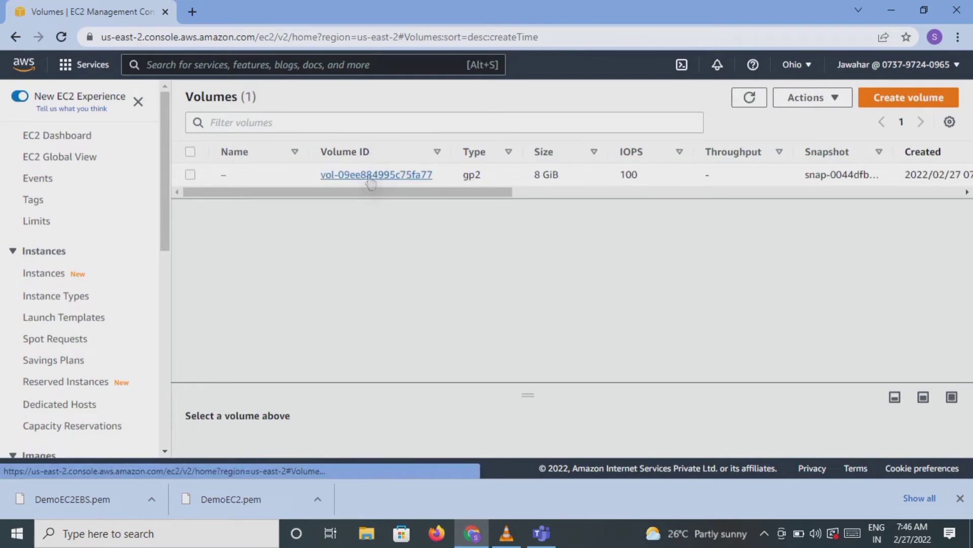
{"action": "left_click", "coordinate": [190, 174]}
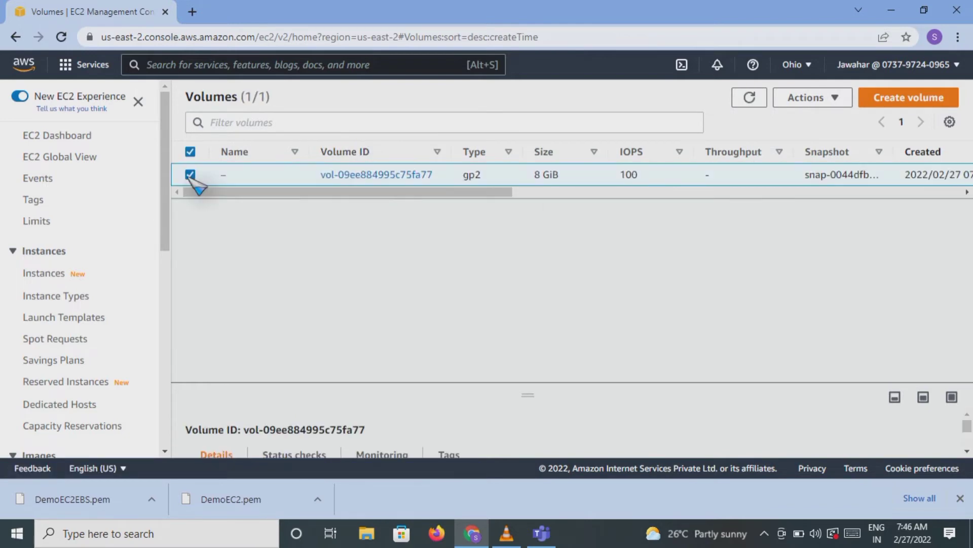
{"action": "left_click", "coordinate": [190, 175]}
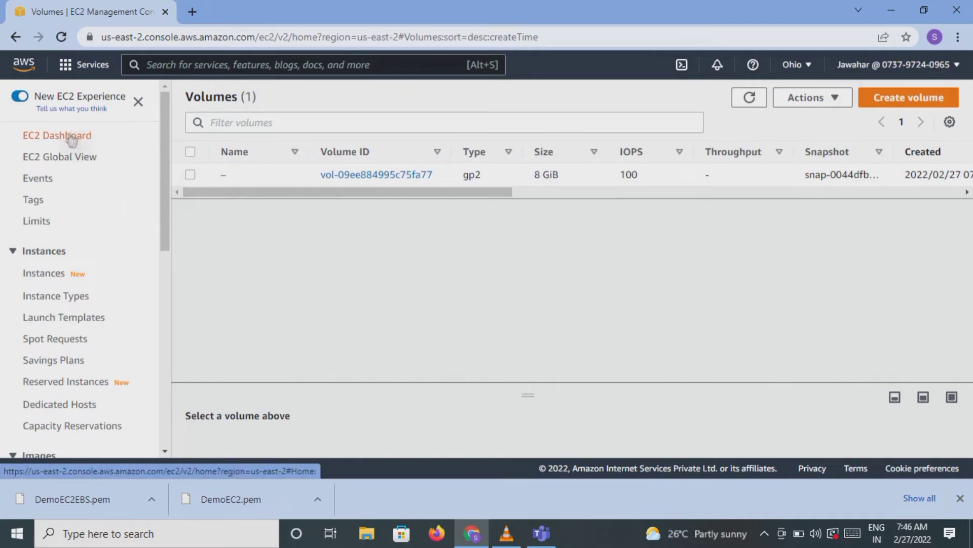
Step: Return to the instances list and check the running instance's Availability Zone
{"action": "left_click", "coordinate": [35, 279]}
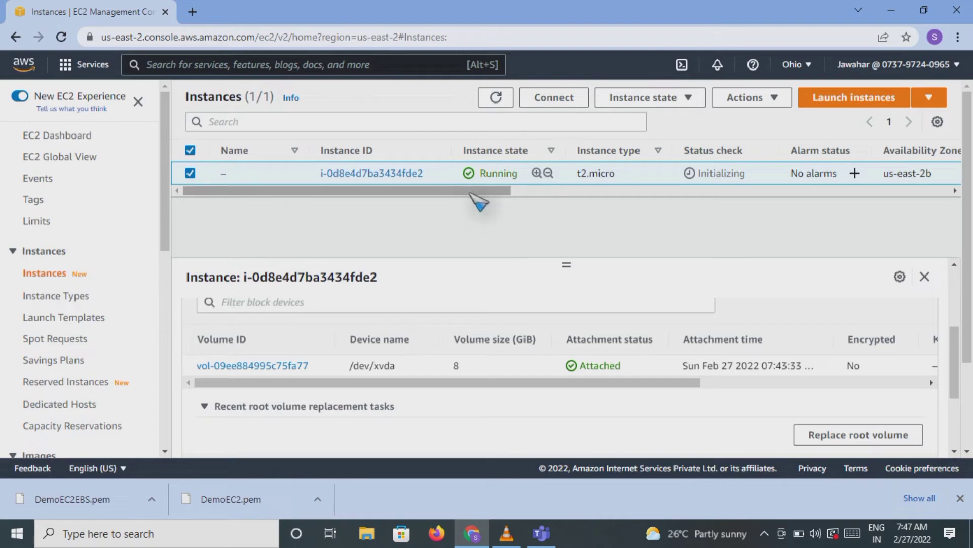
{"action": "left_click_drag", "start_coordinate": [482, 196], "coordinate": [623, 226]}
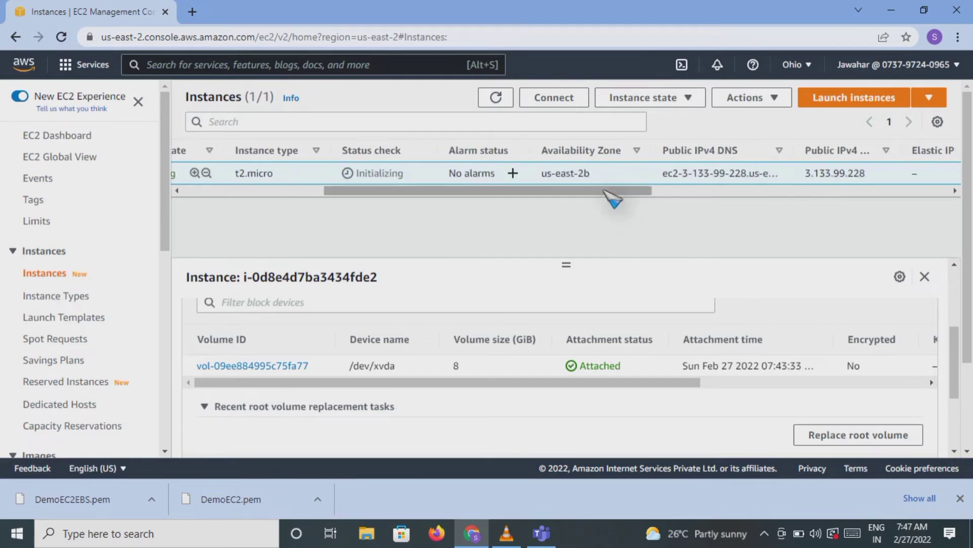
{"action": "left_click_drag", "start_coordinate": [615, 191], "coordinate": [627, 191]}
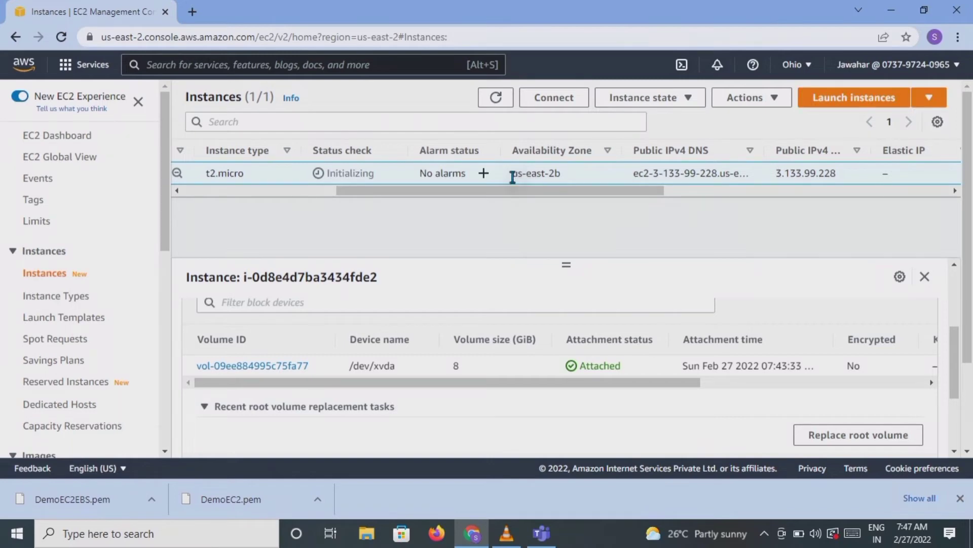
{"action": "left_click_drag", "start_coordinate": [513, 176], "coordinate": [578, 192]}
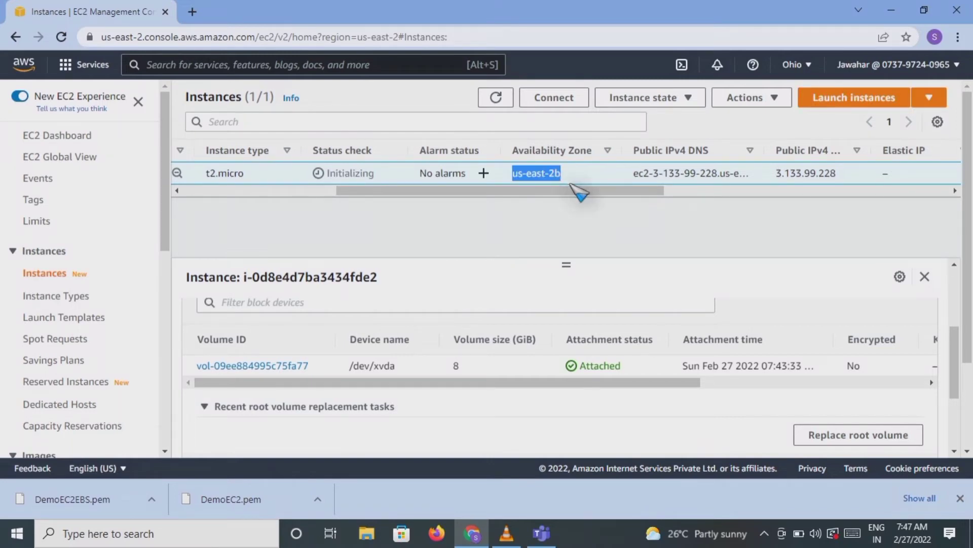
Step: Reopen the attached volume from the instance's storage details and compare its Availability Zone with the instance's
{"action": "left_click", "coordinate": [288, 365]}
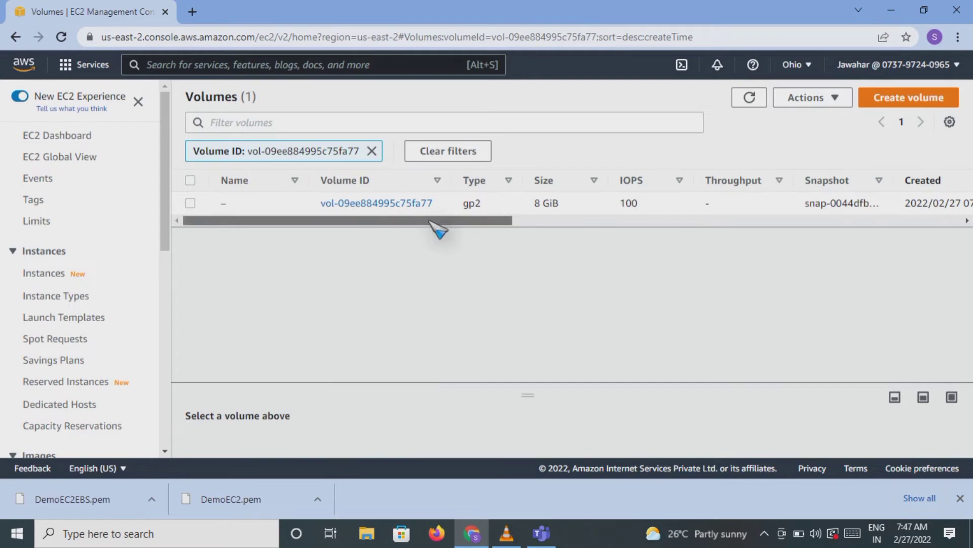
{"action": "left_click_drag", "start_coordinate": [429, 222], "coordinate": [612, 223]}
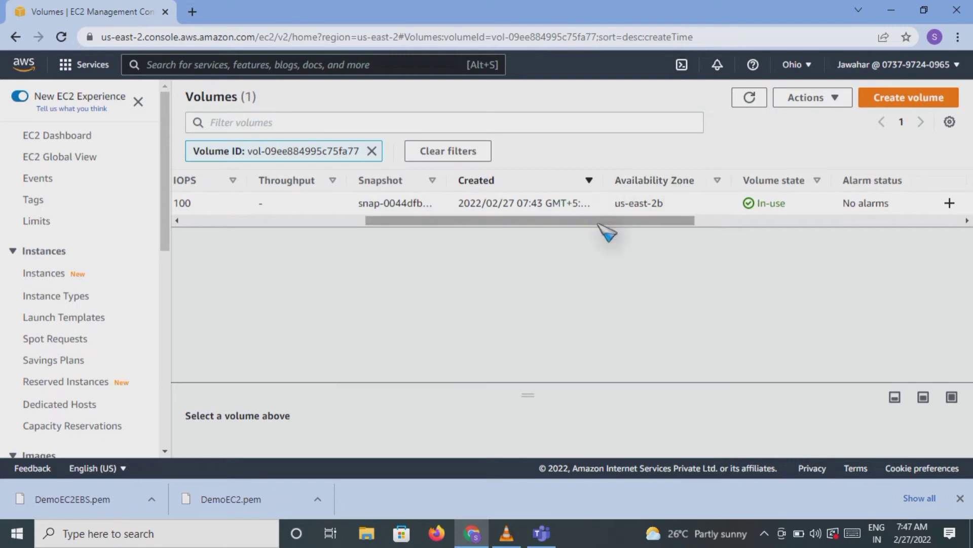
{"action": "left_click_drag", "start_coordinate": [608, 226], "coordinate": [223, 243]}
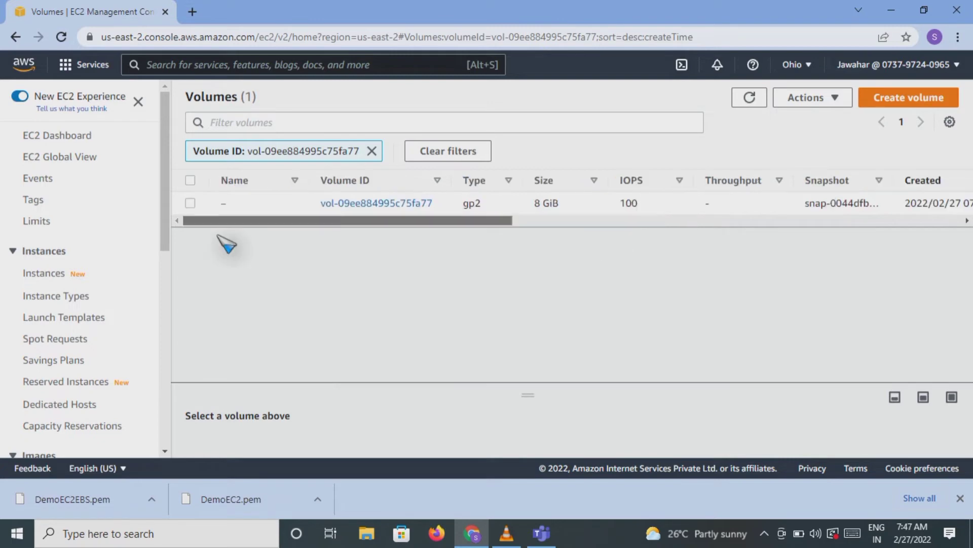
Step: Start creating a new General Purpose SSD (gp2) volume and set its size to 2 GiB
{"action": "left_click", "coordinate": [191, 203]}
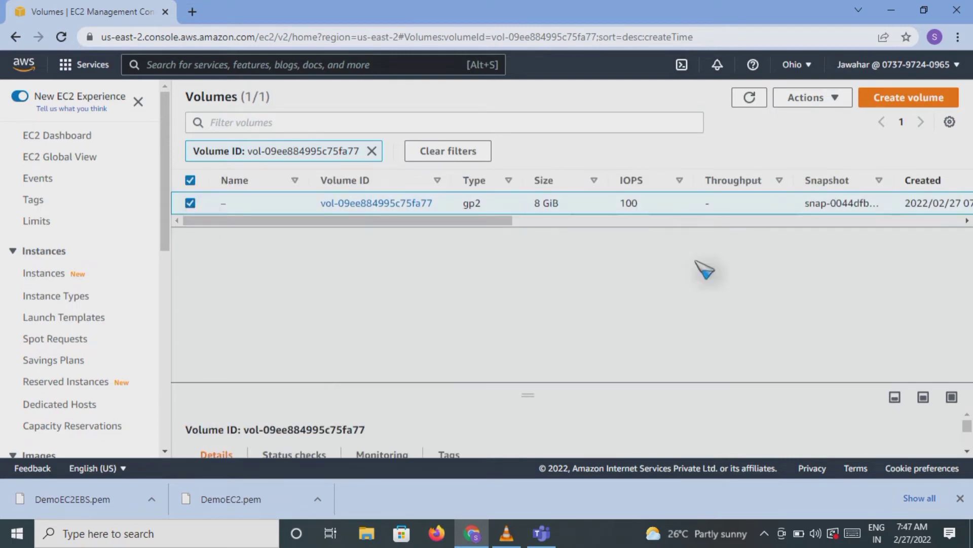
{"action": "left_click", "coordinate": [910, 103]}
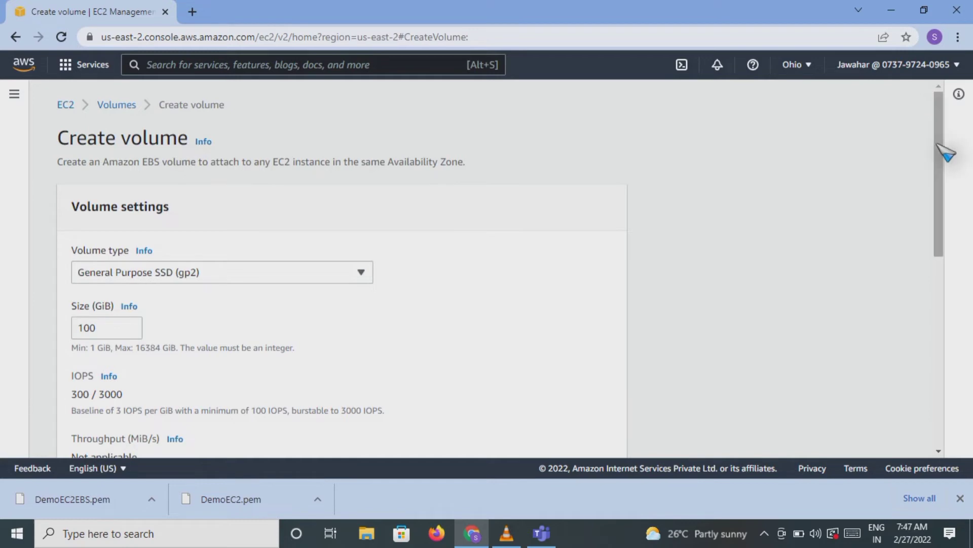
{"action": "left_click_drag", "start_coordinate": [947, 153], "coordinate": [941, 200]}
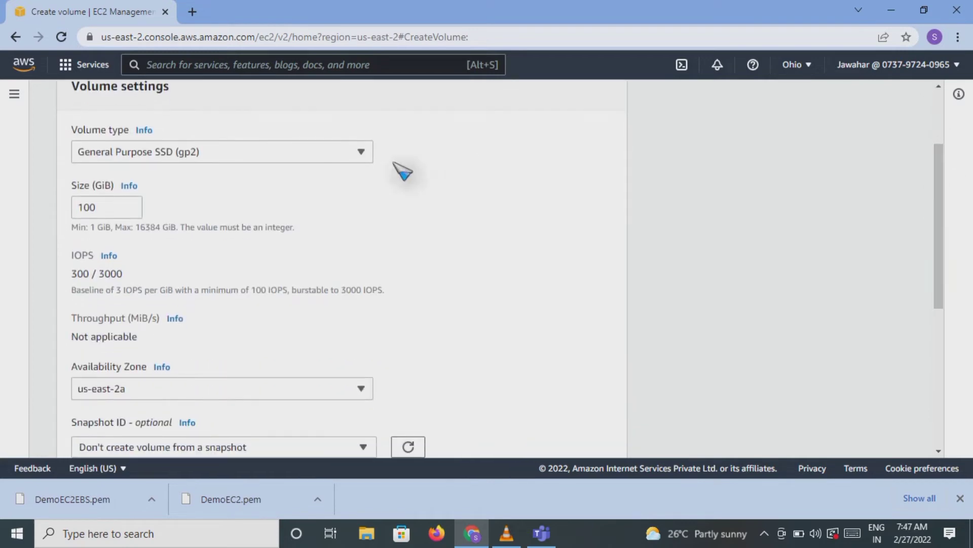
{"action": "left_click", "coordinate": [110, 215]}
{"action": "key", "text": "BackSpace"}
{"action": "key", "text": "BackSpace"}
{"action": "key", "text": "BackSpace"}
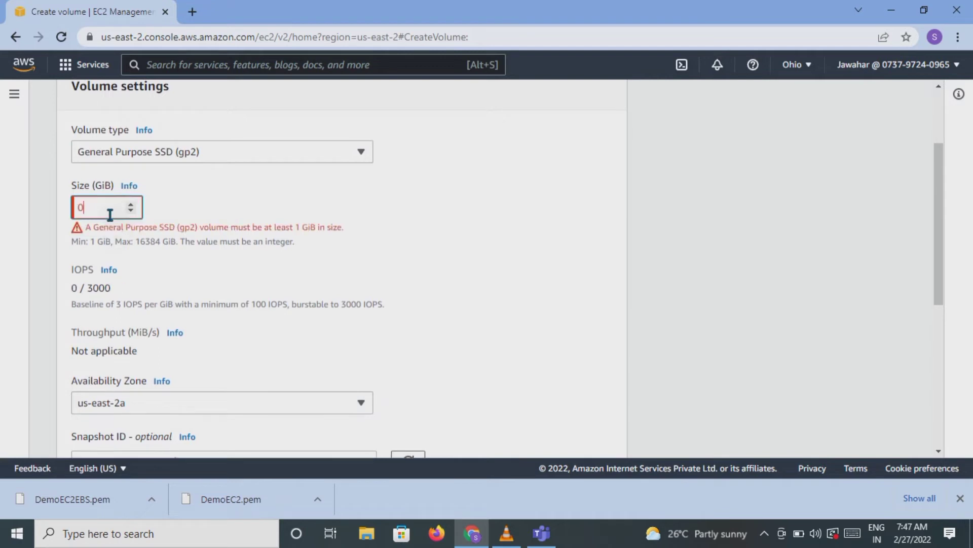
{"action": "type", "text": "2"}
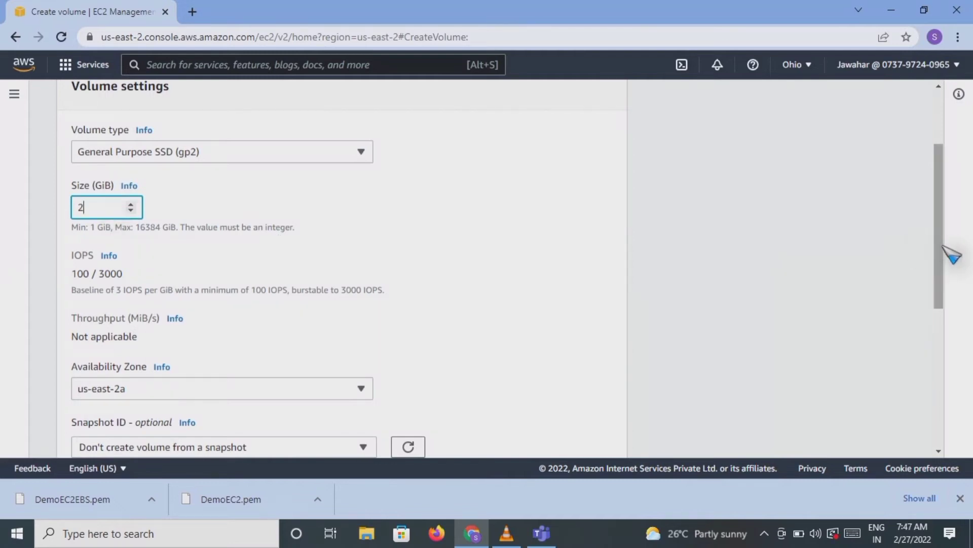
Step: Set the new volume's Availability Zone to us-east-2b and create it unencrypted, without a snapshot or tags
{"action": "left_click_drag", "start_coordinate": [947, 258], "coordinate": [932, 337]}
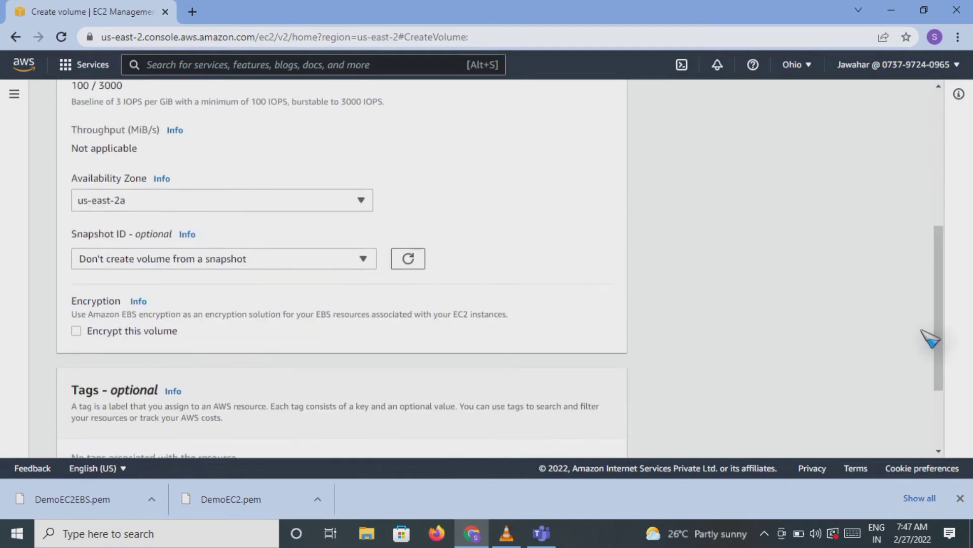
{"action": "left_click", "coordinate": [330, 201]}
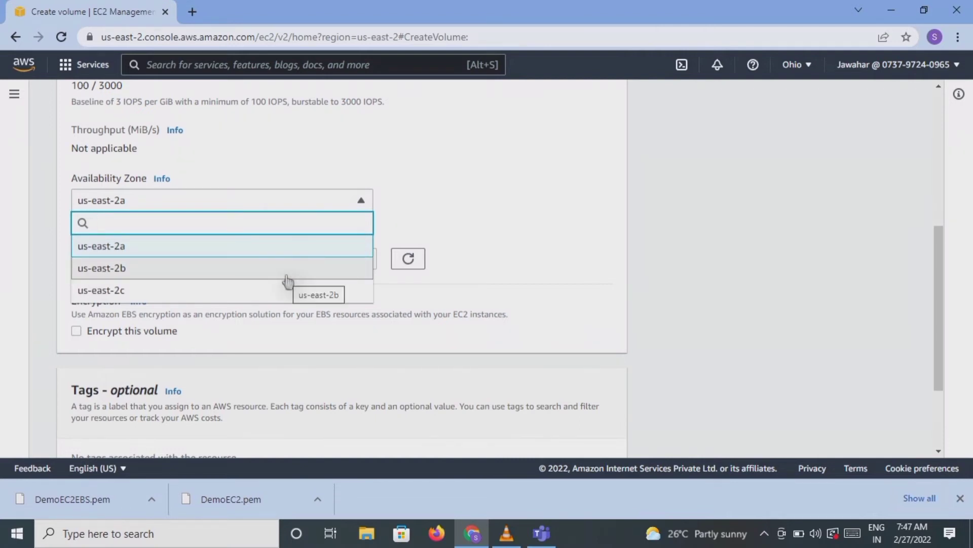
{"action": "left_click", "coordinate": [287, 268]}
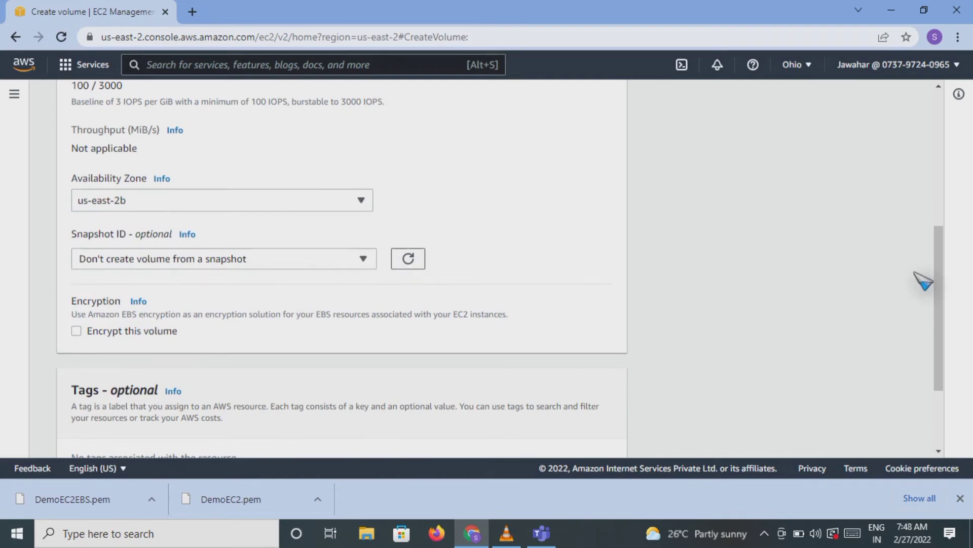
{"action": "scroll", "coordinate": [924, 281], "scroll_direction": "down", "scroll_amount": 3}
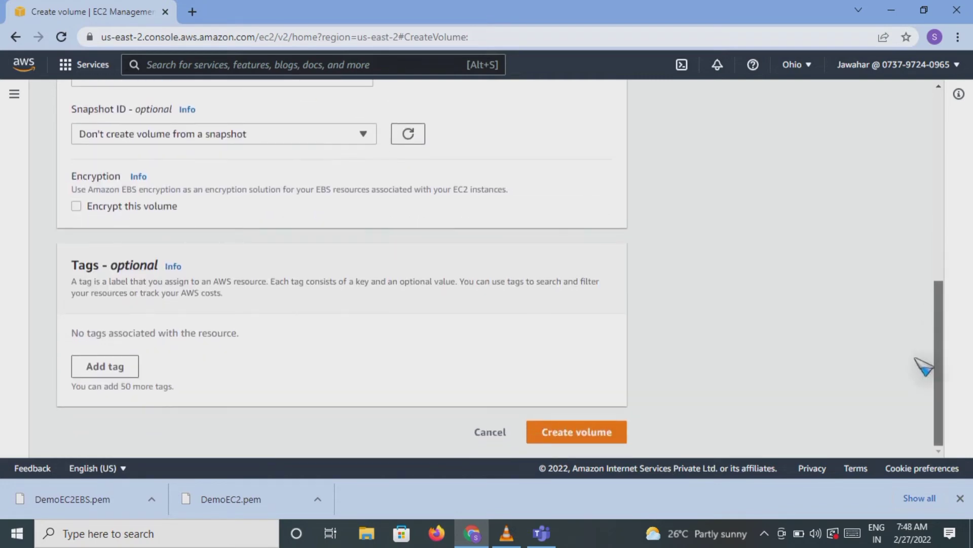
{"action": "left_click", "coordinate": [587, 434]}
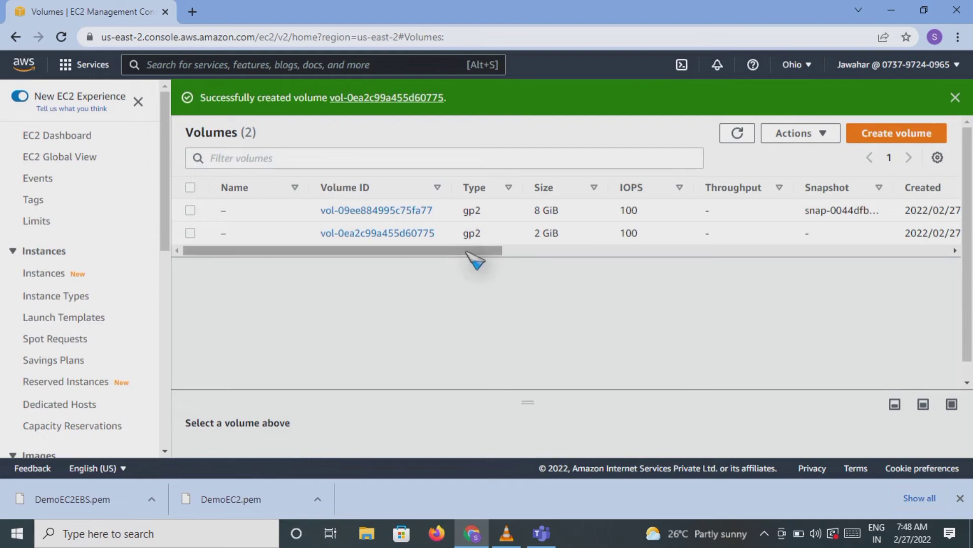
Step: Select the new 2 GiB volume and compare its Availability Zone, state and attached instance with the root volume's
{"action": "mouse_move", "coordinate": [467, 252]}
{"action": "left_mouse_down"}
{"action": "mouse_move", "coordinate": [537, 265]}
{"action": "mouse_move", "coordinate": [457, 267]}
{"action": "left_mouse_up"}
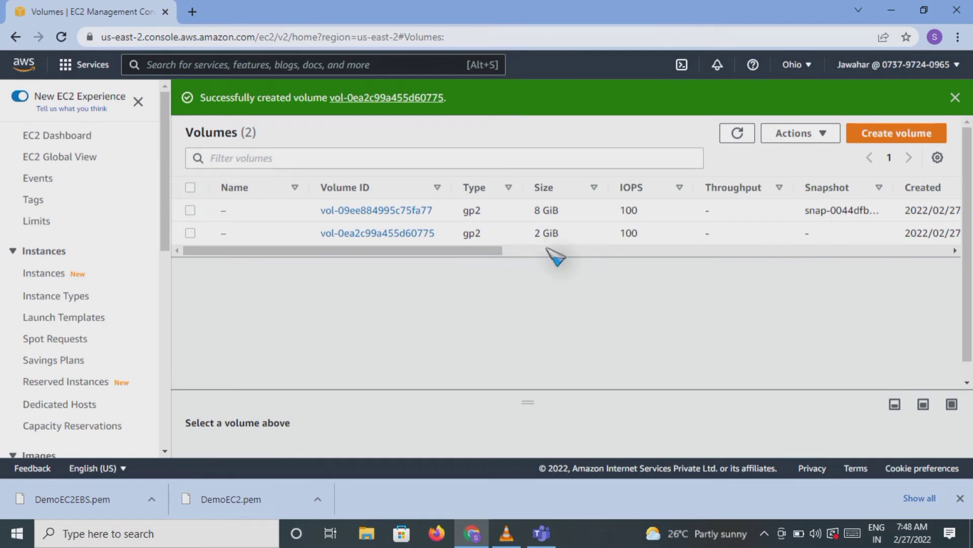
{"action": "left_click_drag", "start_coordinate": [497, 252], "coordinate": [786, 275]}
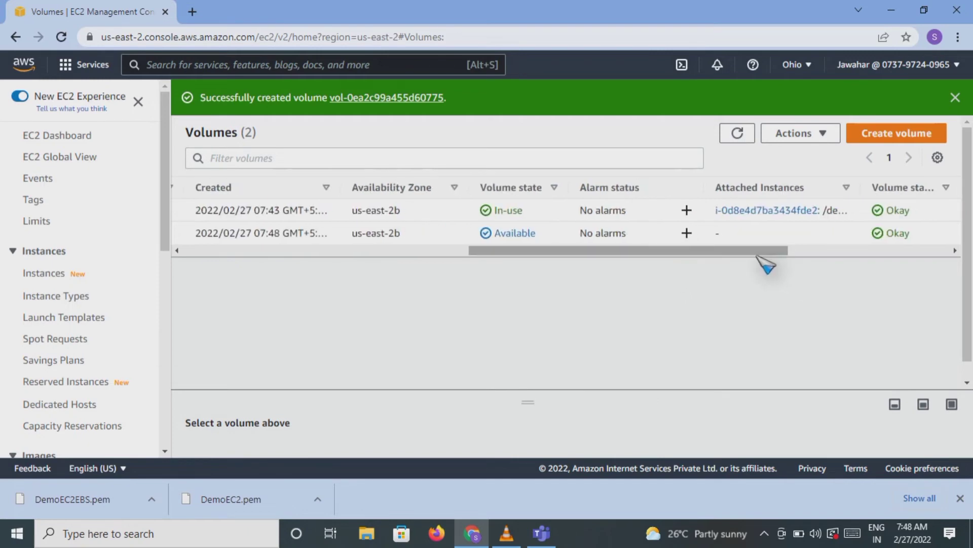
{"action": "left_click_drag", "start_coordinate": [609, 261], "coordinate": [291, 231]}
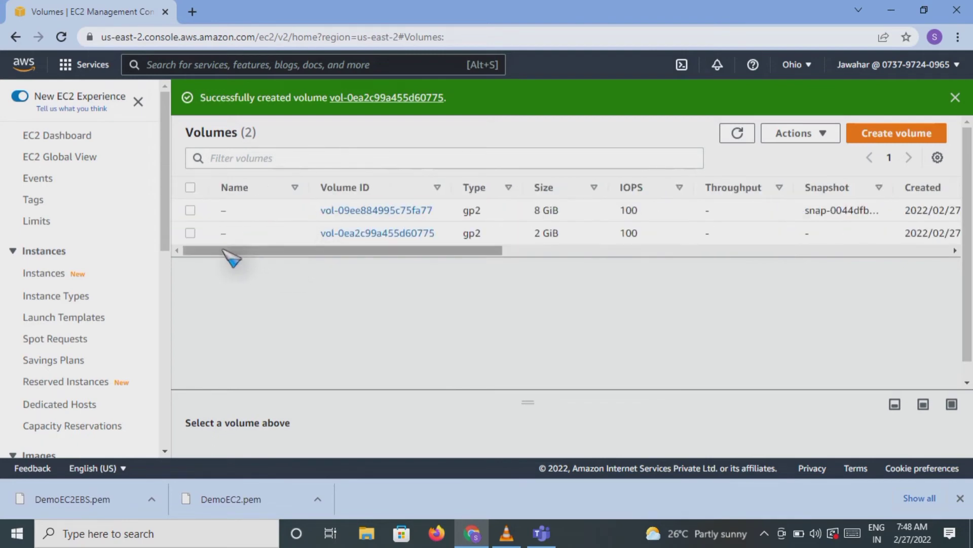
{"action": "left_click", "coordinate": [190, 233]}
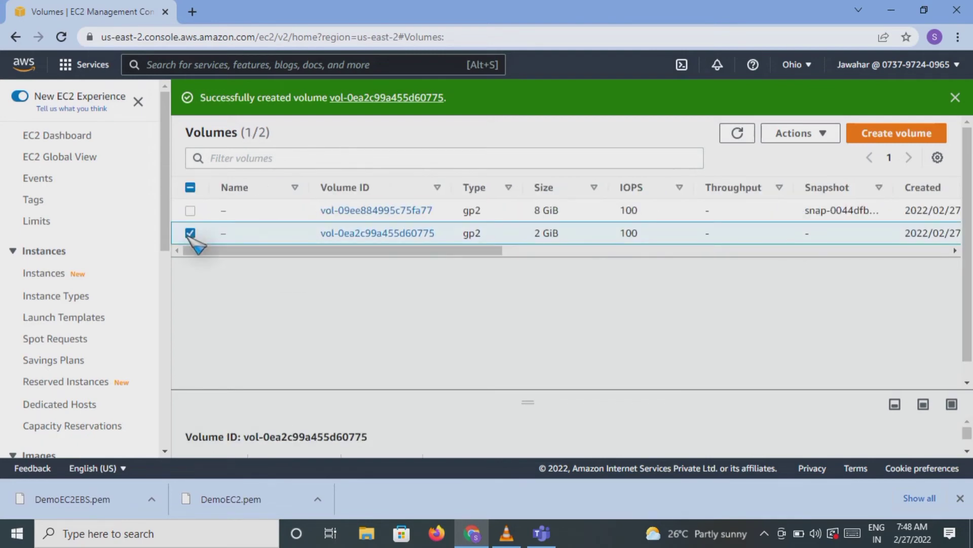
{"action": "left_click_drag", "start_coordinate": [488, 251], "coordinate": [714, 306]}
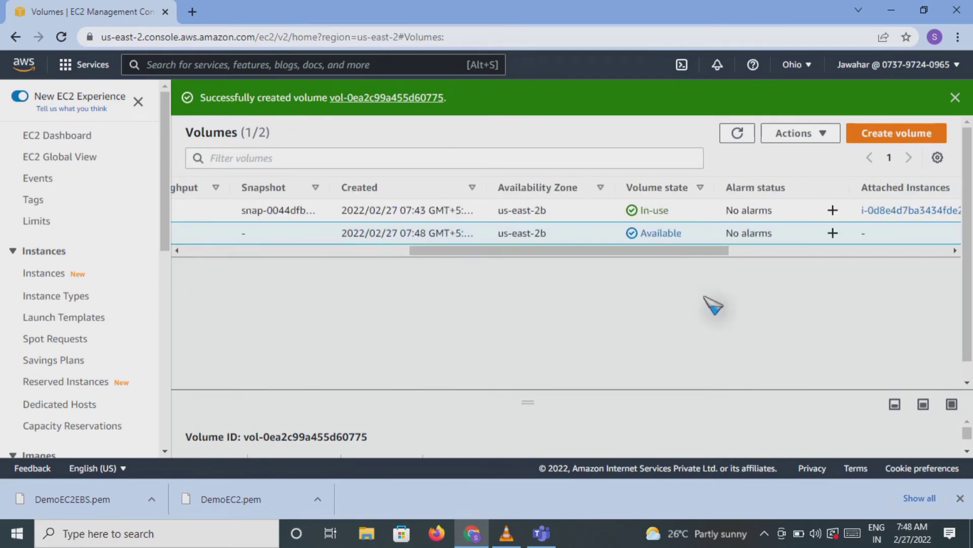
{"action": "left_click_drag", "start_coordinate": [689, 251], "coordinate": [905, 267]}
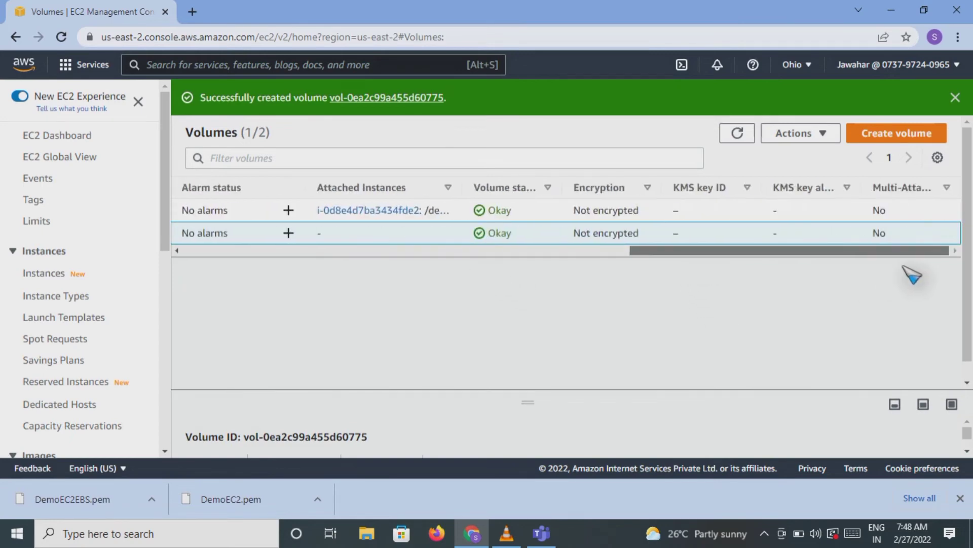
{"action": "scroll", "coordinate": [365, 238], "scroll_direction": "left", "scroll_amount": 15}
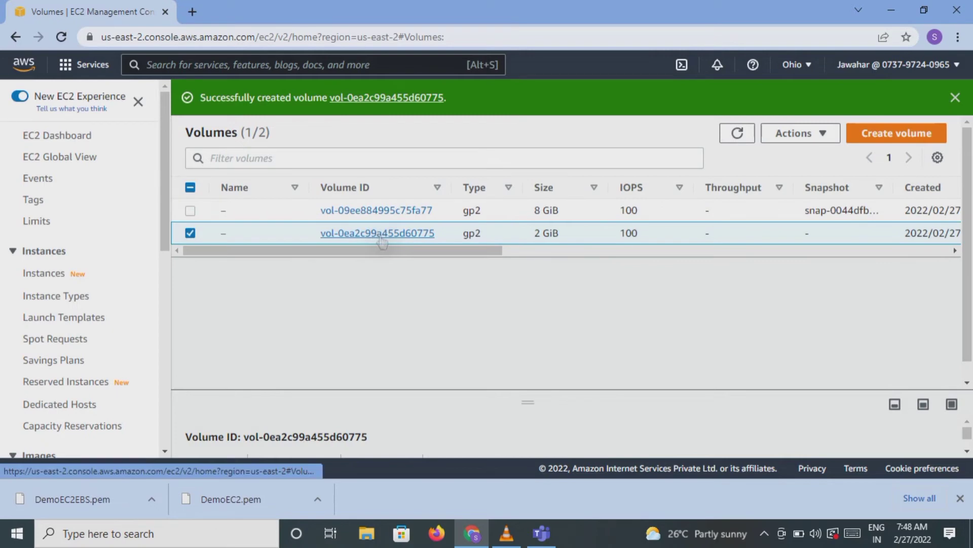
Step: Attach the 2 GiB volume to the running instance with device name /dev/sdf
{"action": "right_click", "coordinate": [383, 240]}
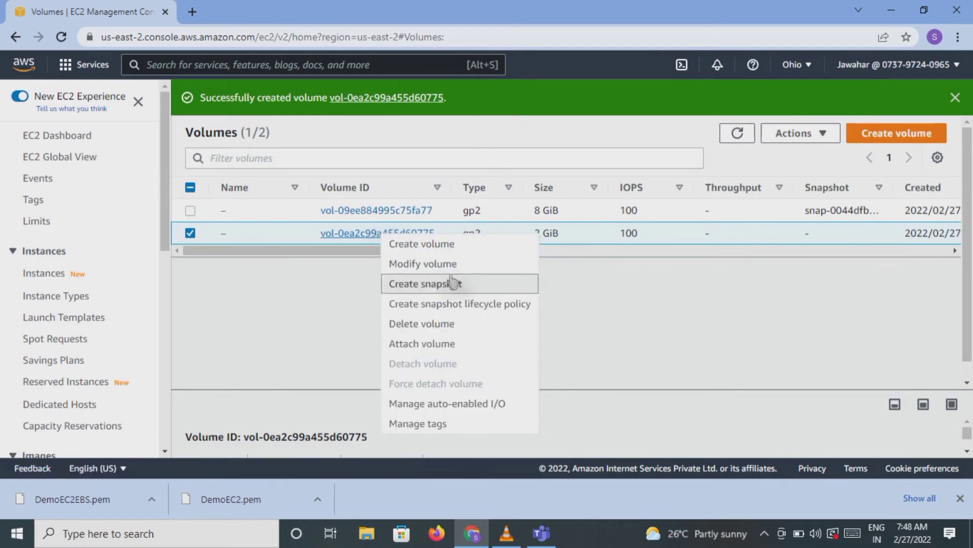
{"action": "left_click", "coordinate": [434, 345]}
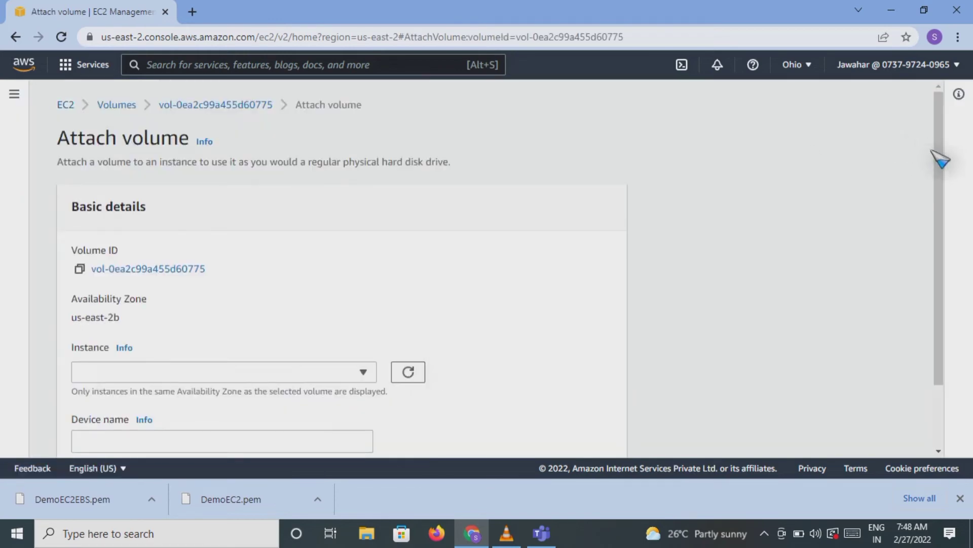
{"action": "left_click_drag", "start_coordinate": [939, 162], "coordinate": [935, 224]}
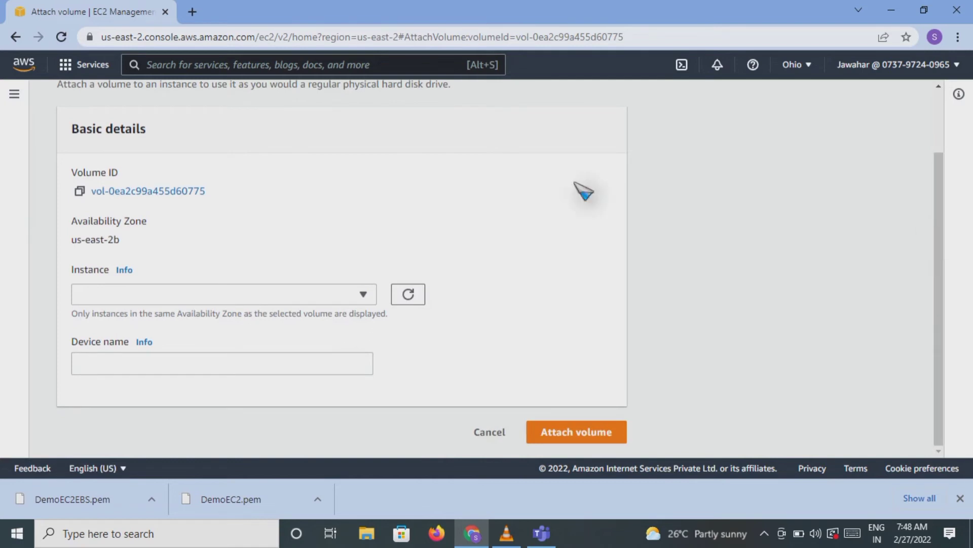
{"action": "left_click", "coordinate": [364, 300]}
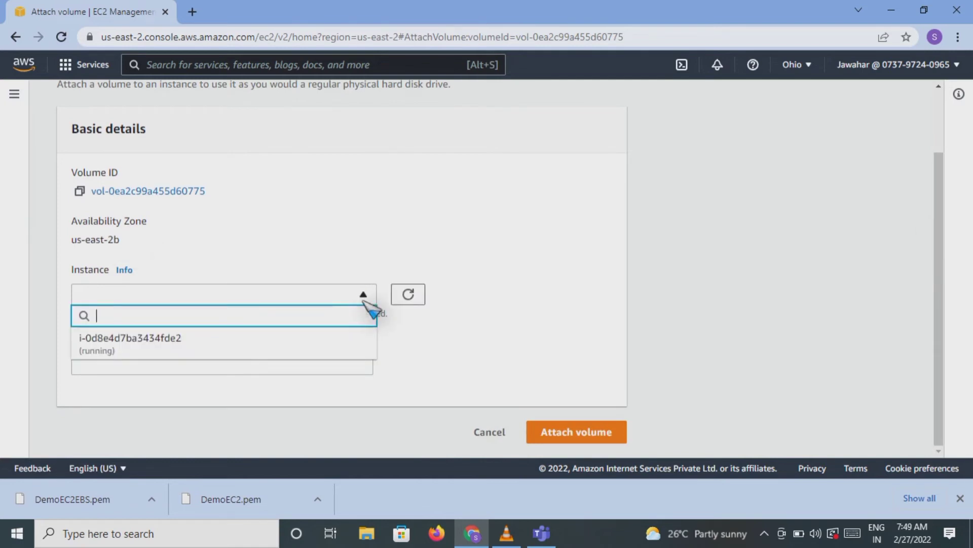
{"action": "left_click", "coordinate": [165, 350]}
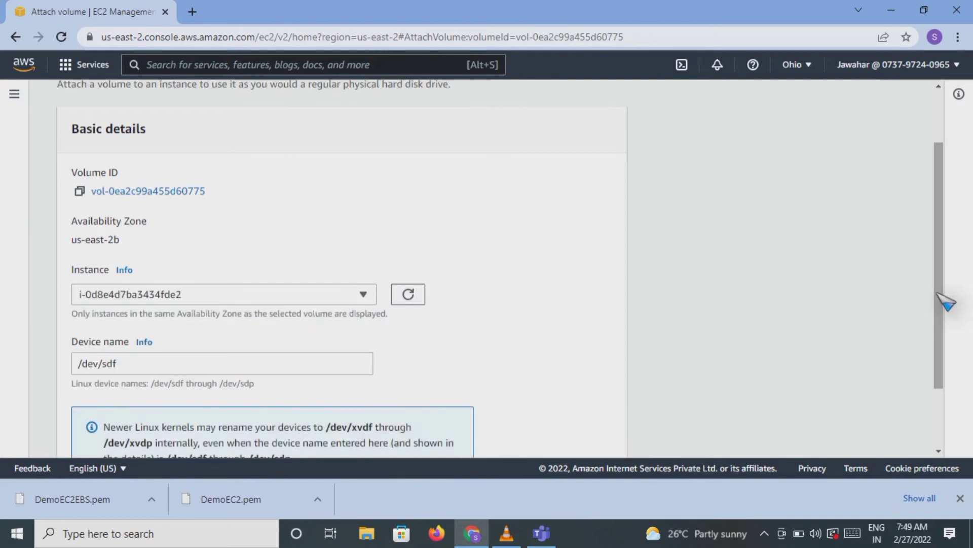
{"action": "scroll", "coordinate": [944, 302], "scroll_direction": "down", "scroll_amount": 2}
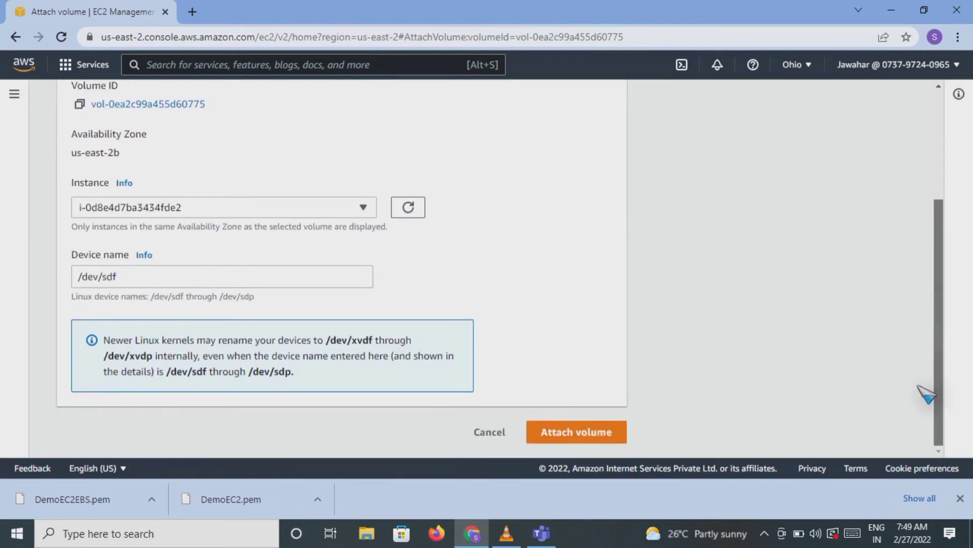
{"action": "left_click", "coordinate": [562, 431]}
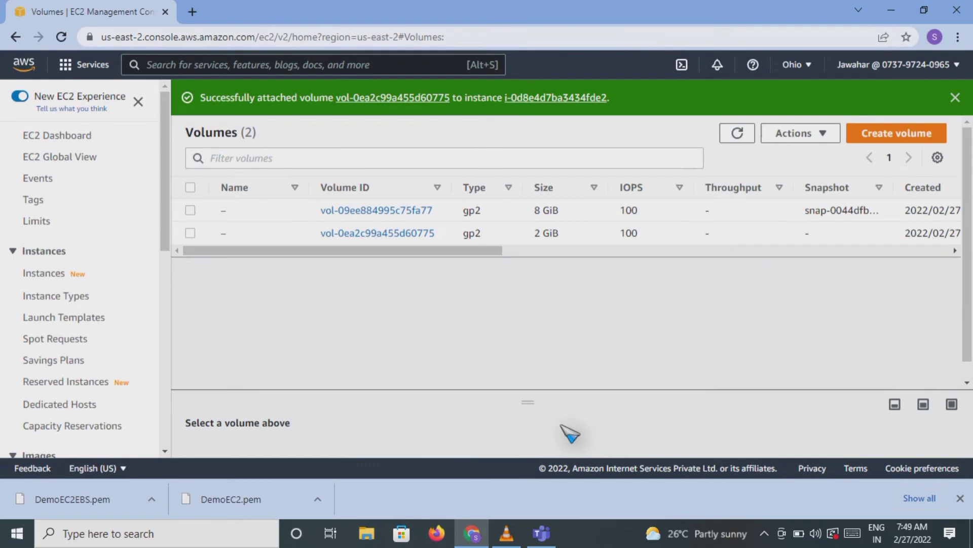
Step: Check the state, Availability Zone and attached instance of both volumes in the volumes list
{"action": "left_click_drag", "start_coordinate": [462, 252], "coordinate": [629, 281]}
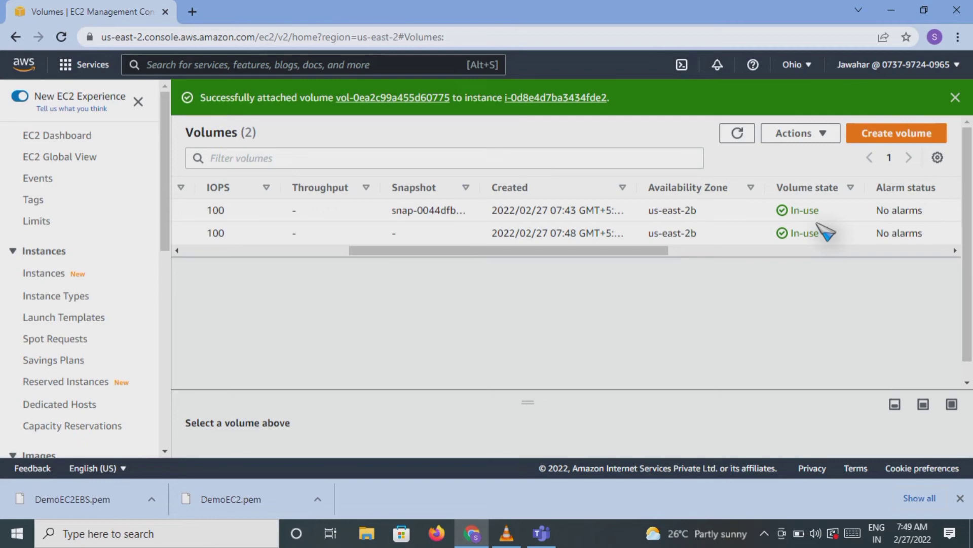
{"action": "left_click_drag", "start_coordinate": [662, 252], "coordinate": [665, 253]}
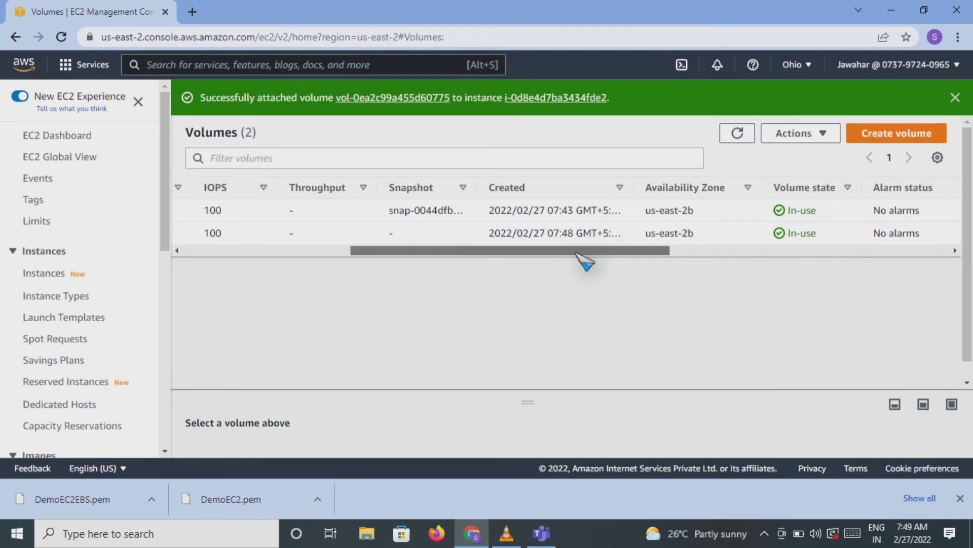
{"action": "left_click_drag", "start_coordinate": [578, 253], "coordinate": [561, 288]}
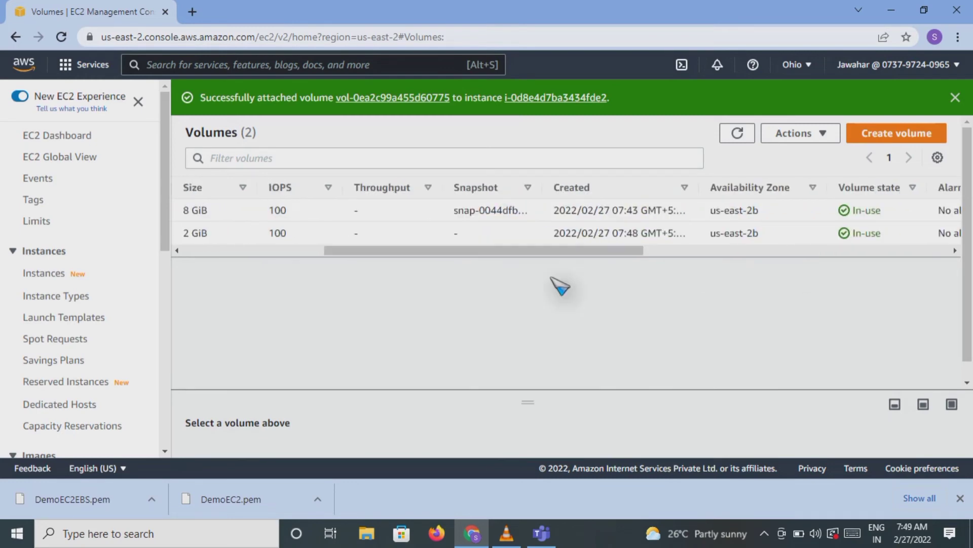
{"action": "left_click_drag", "start_coordinate": [578, 251], "coordinate": [678, 300]}
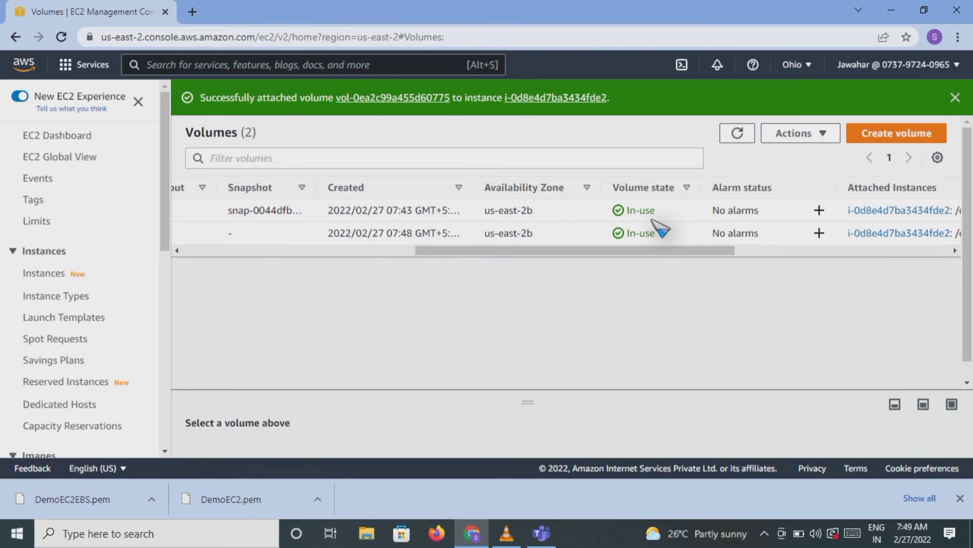
{"action": "left_click_drag", "start_coordinate": [641, 254], "coordinate": [745, 323]}
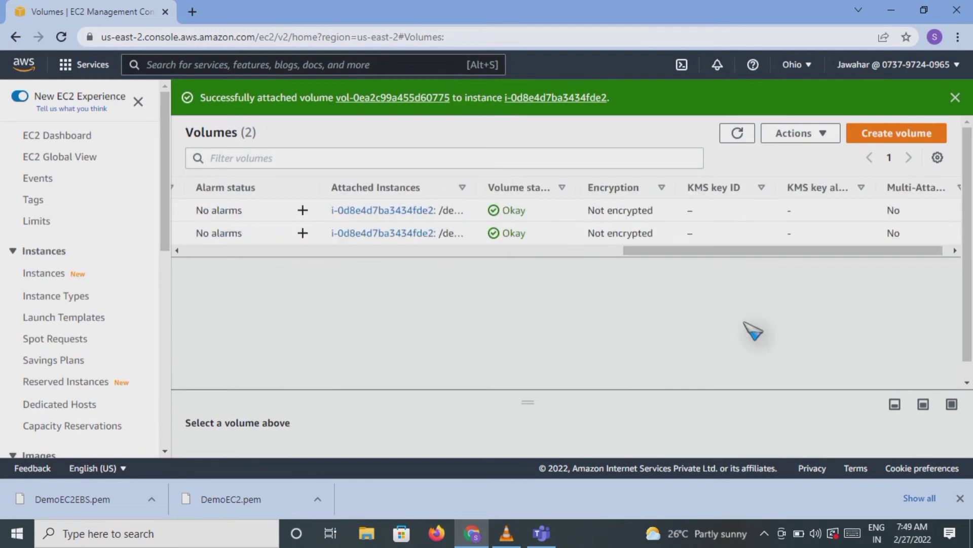
Step: Create a 1 GiB General Purpose SSD (gp2) volume in us-east-2a, unencrypted, without a snapshot or tags
{"action": "left_click_drag", "start_coordinate": [745, 323], "coordinate": [919, 138]}
{"action": "left_click", "coordinate": [920, 138]}
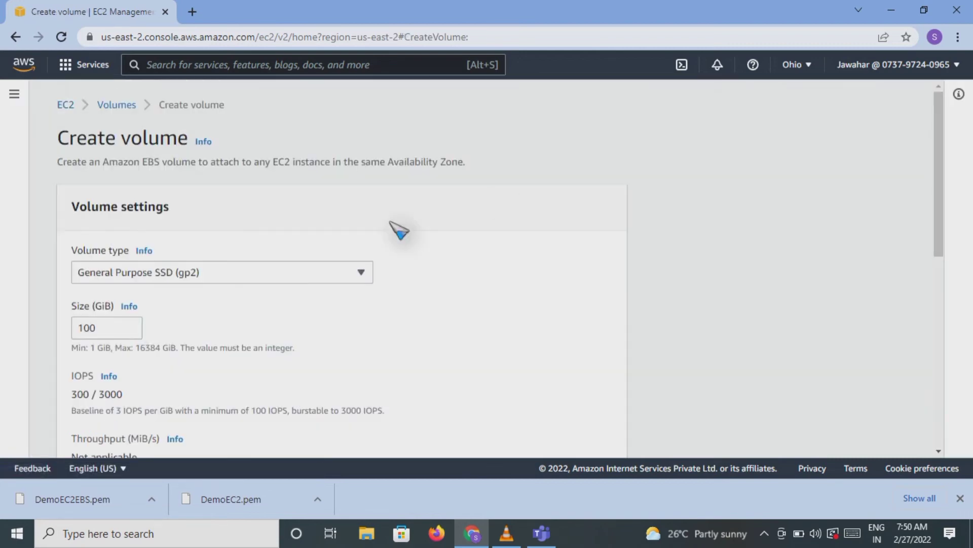
{"action": "left_click", "coordinate": [132, 325]}
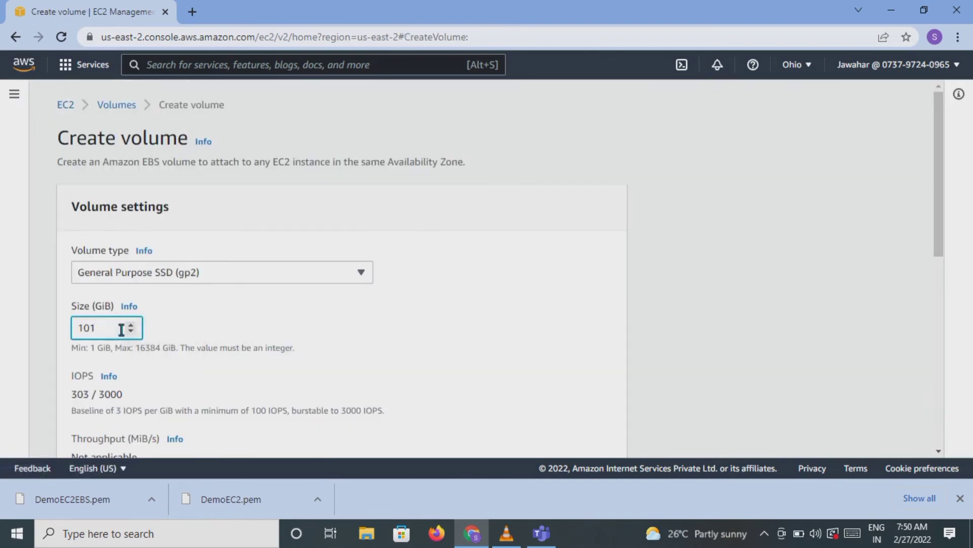
{"action": "key", "text": "BackSpace"}
{"action": "key", "text": "BackSpace"}
{"action": "type", "text": "1"}
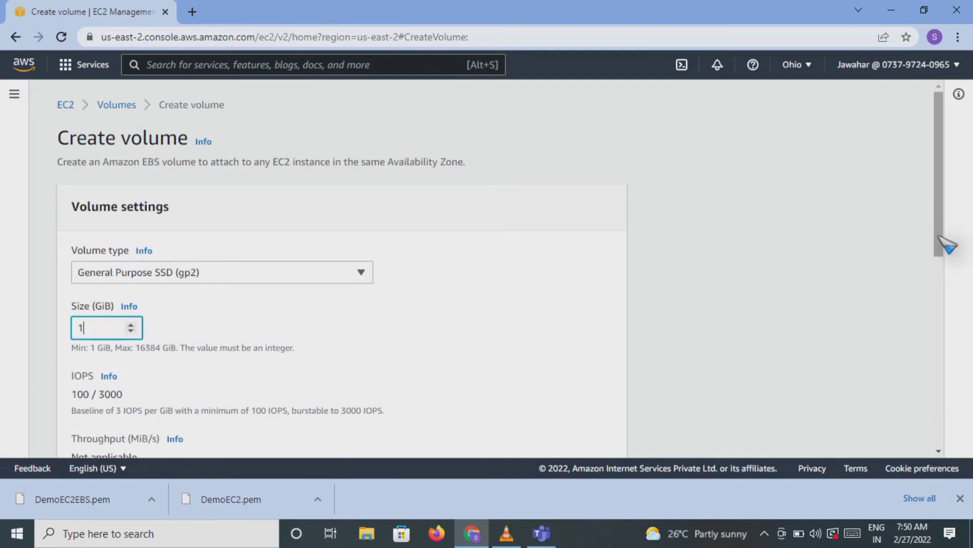
{"action": "left_click_drag", "start_coordinate": [947, 246], "coordinate": [934, 345]}
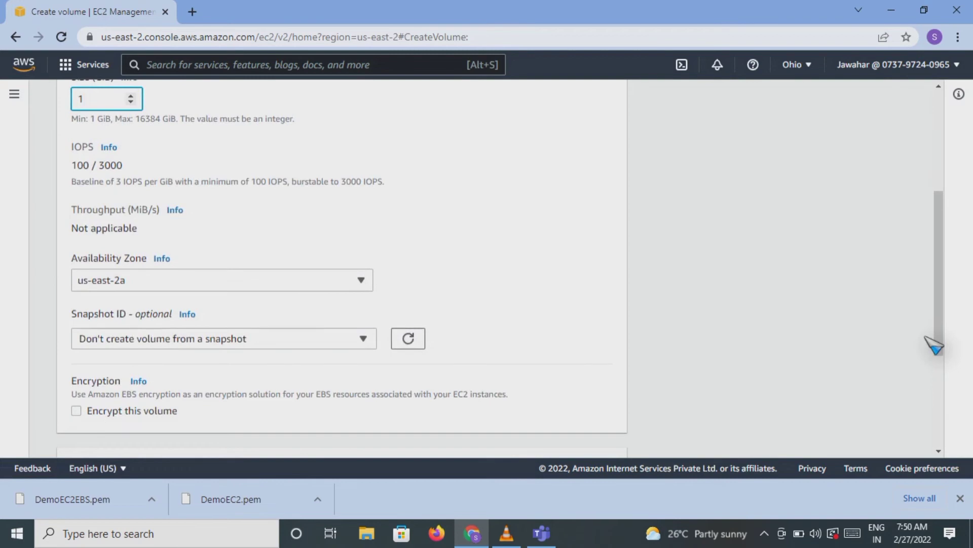
{"action": "scroll", "coordinate": [941, 344], "scroll_direction": "down", "scroll_amount": 1}
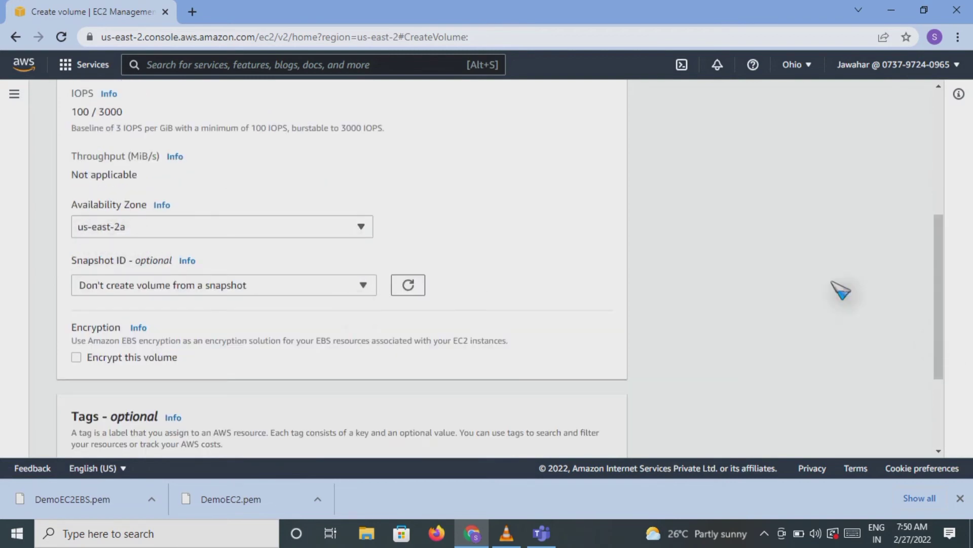
{"action": "left_click_drag", "start_coordinate": [940, 295], "coordinate": [923, 399]}
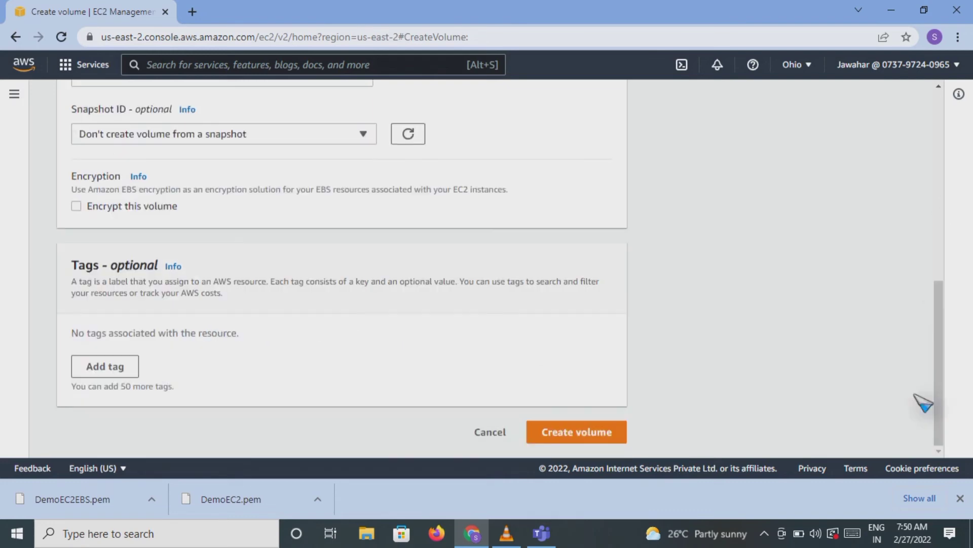
{"action": "left_click", "coordinate": [539, 432]}
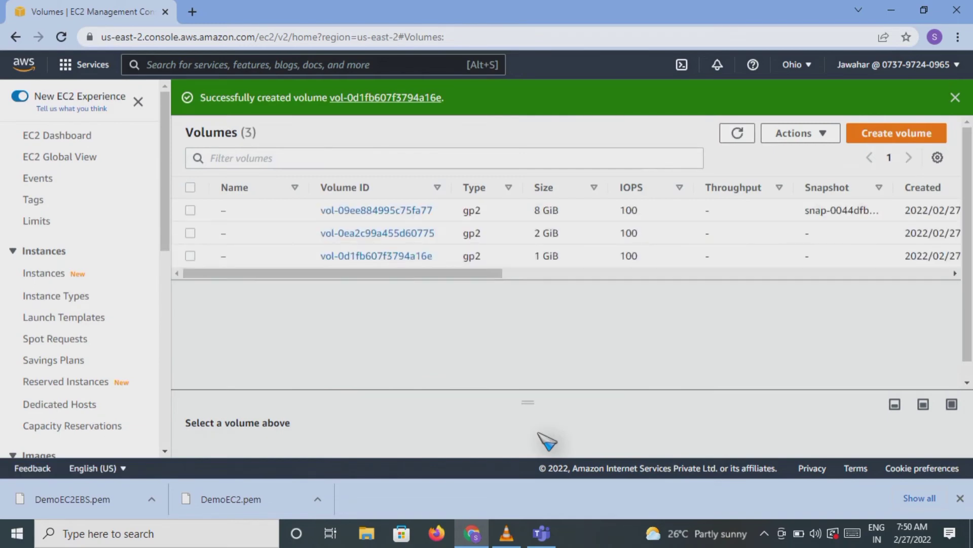
Step: Try to attach the new 1 GiB volume, look for an available instance in us-east-2a, and cancel the attachment
{"action": "left_click", "coordinate": [190, 256]}
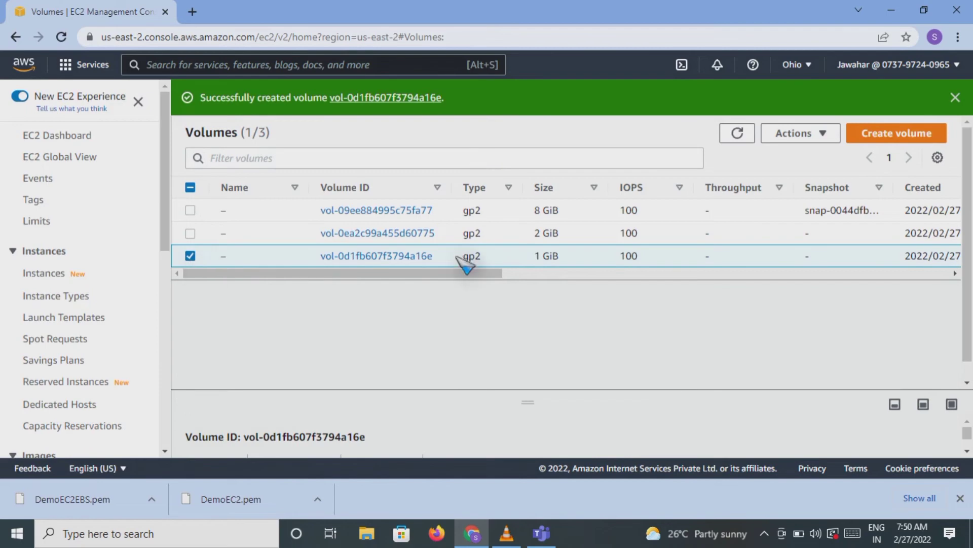
{"action": "right_click", "coordinate": [411, 258]}
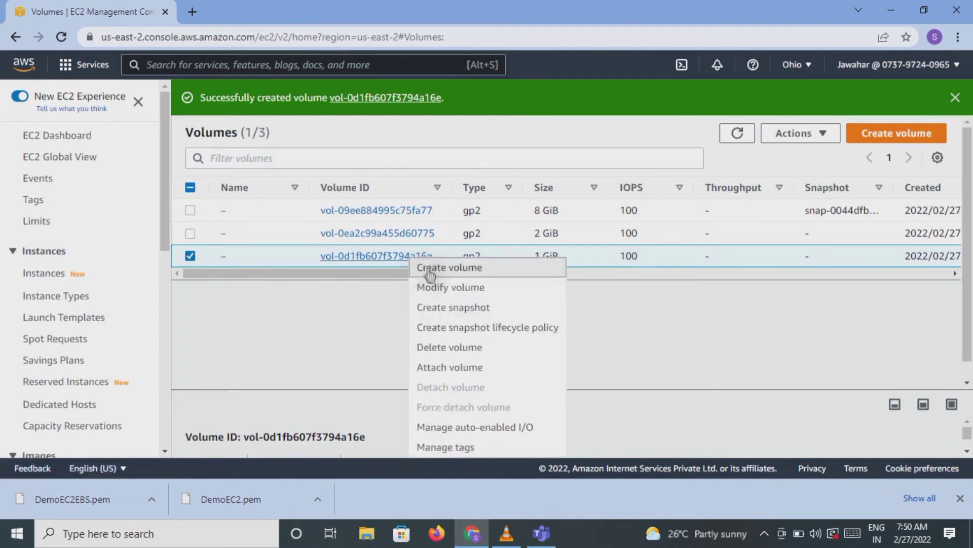
{"action": "left_click", "coordinate": [437, 372]}
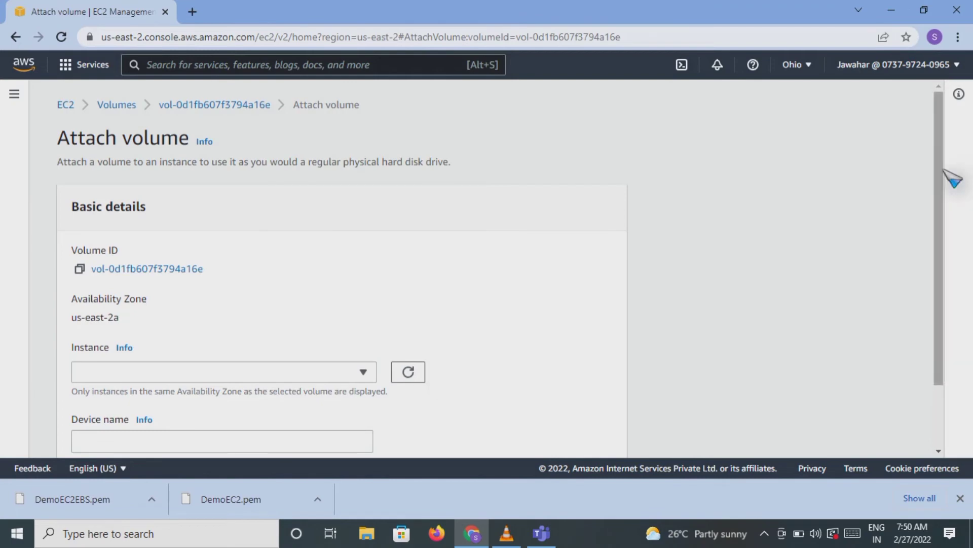
{"action": "left_click_drag", "start_coordinate": [937, 182], "coordinate": [691, 254]}
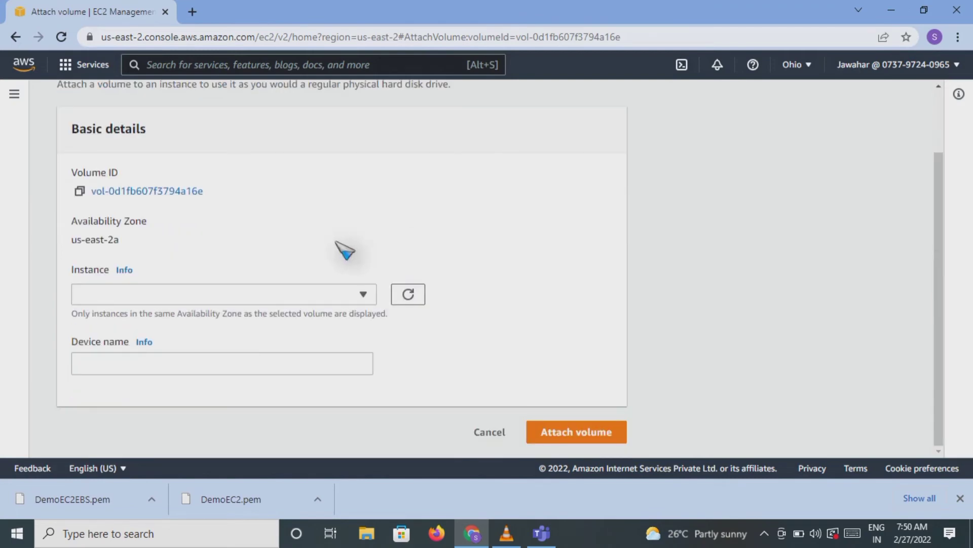
{"action": "left_click", "coordinate": [366, 296]}
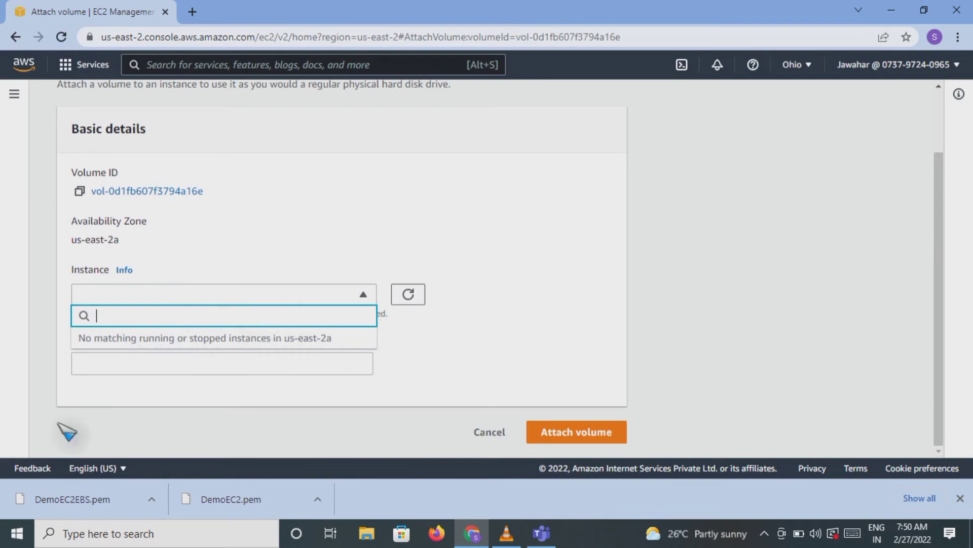
{"action": "left_click", "coordinate": [489, 435]}
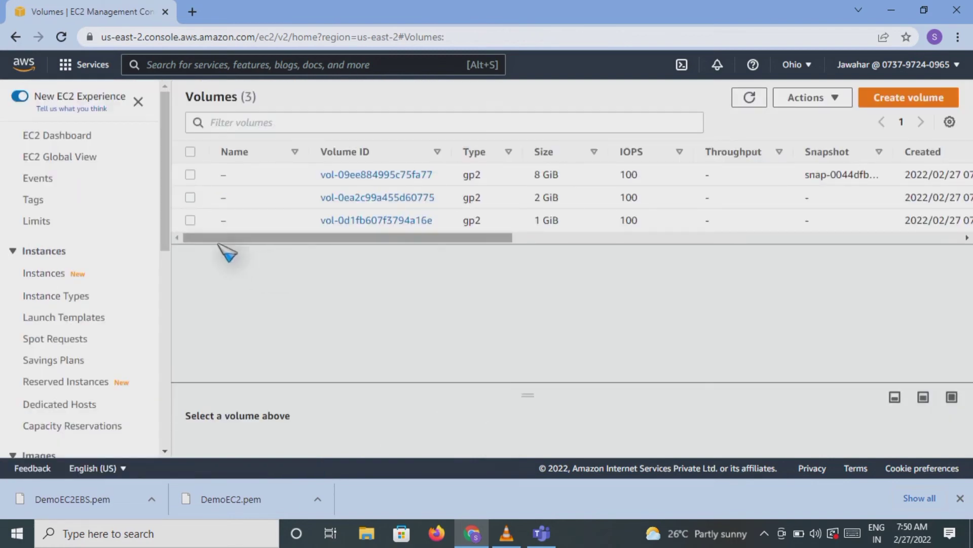
Step: Delete the 1 GiB volume from the volumes list and confirm the deletion
{"action": "left_click", "coordinate": [191, 221]}
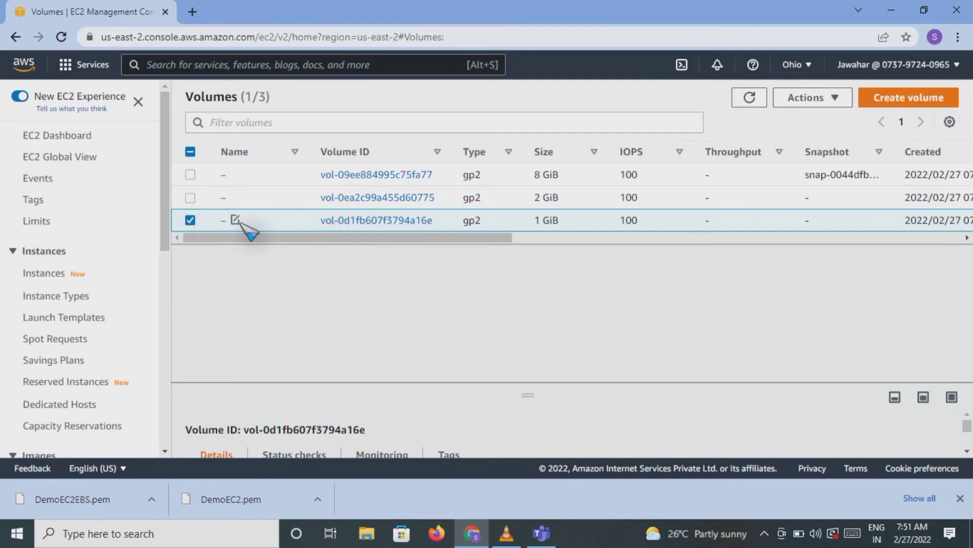
{"action": "left_click", "coordinate": [191, 220]}
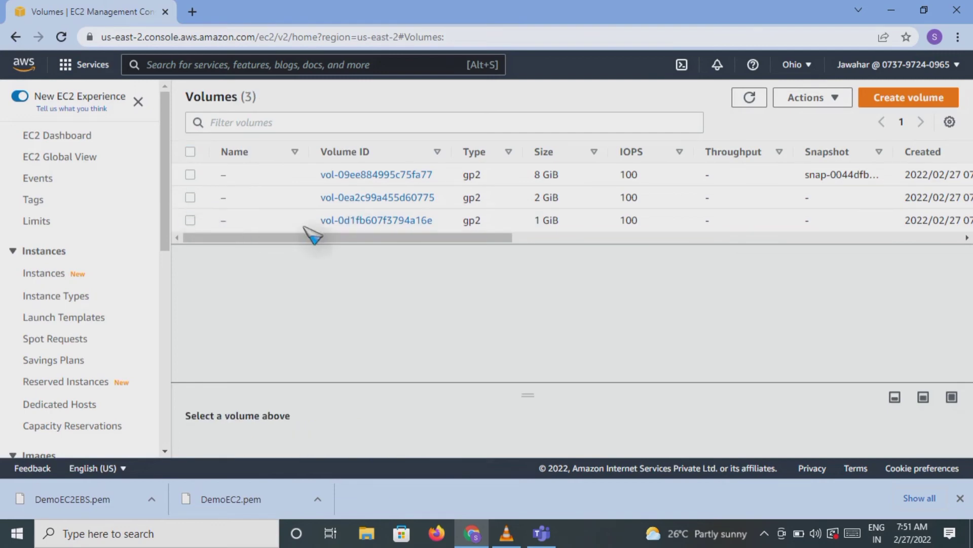
{"action": "right_click", "coordinate": [351, 228]}
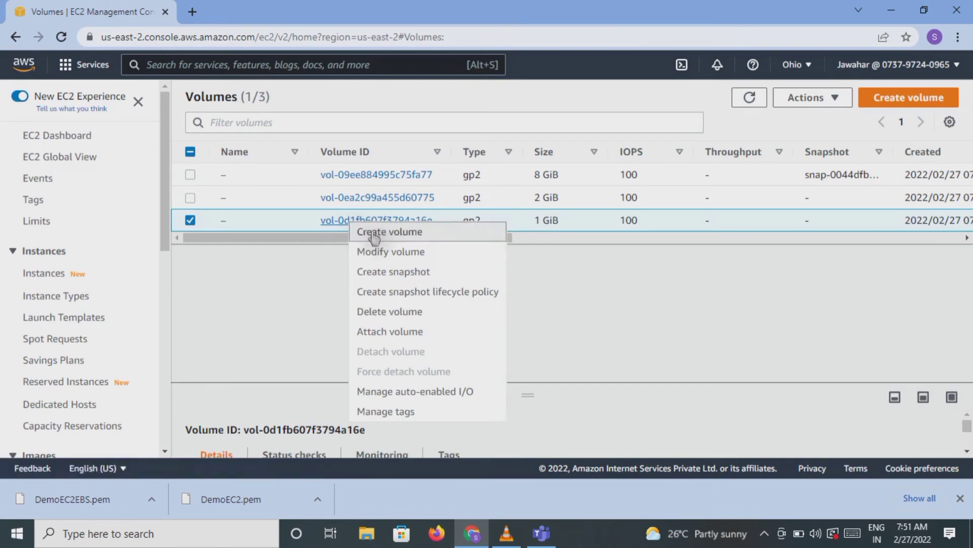
{"action": "left_click", "coordinate": [379, 312]}
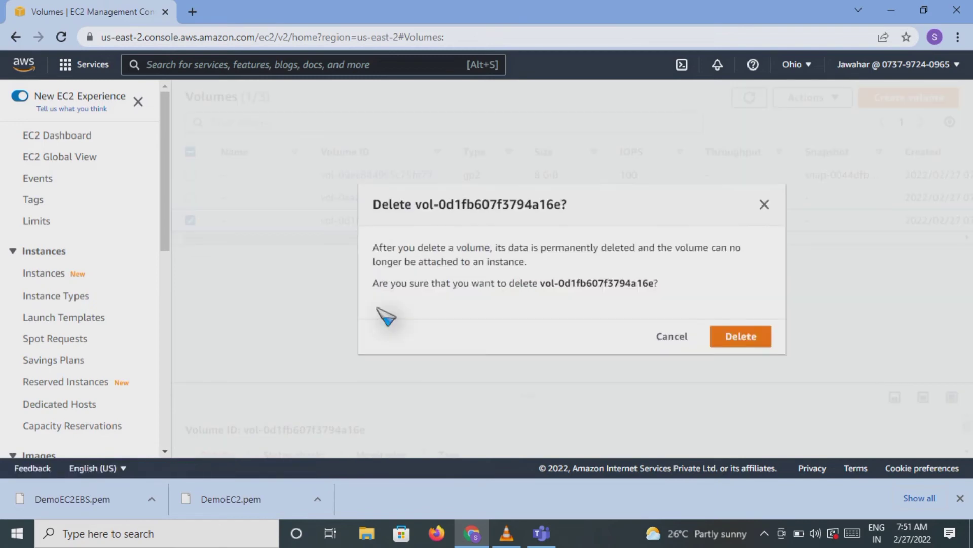
{"action": "left_click", "coordinate": [725, 340]}
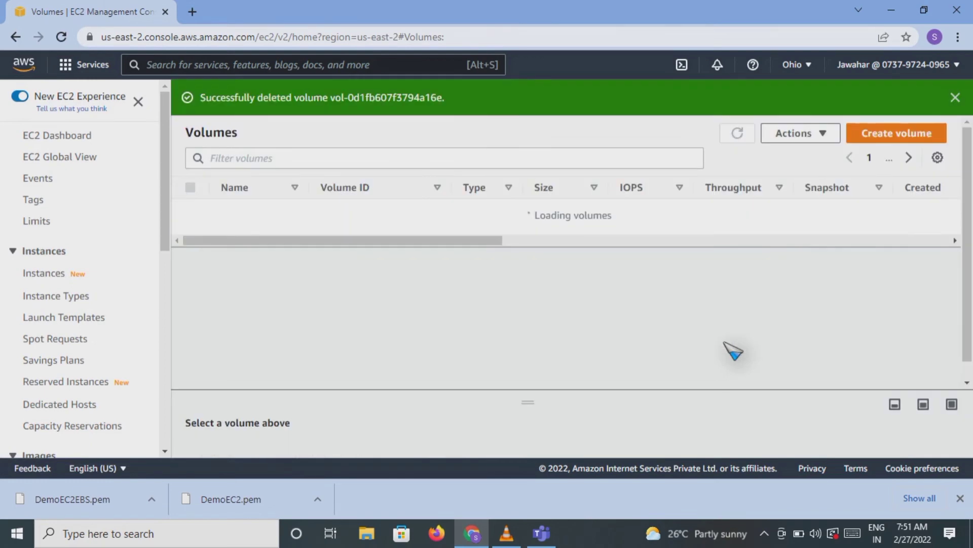
Step: Examine the running instance's storage details, comparing the attached volumes' device names, sizes and delete-on-termination settings
{"action": "left_click", "coordinate": [42, 277]}
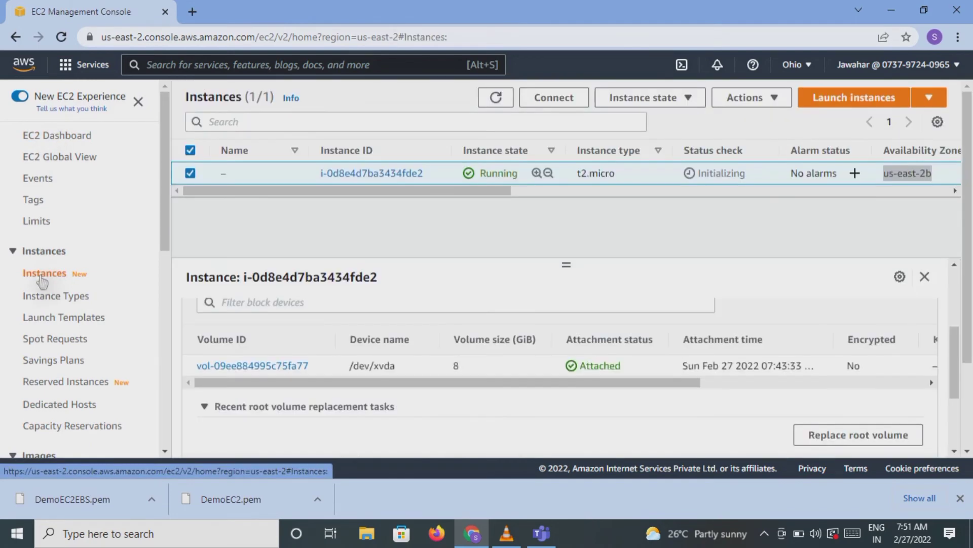
{"action": "left_click", "coordinate": [190, 173]}
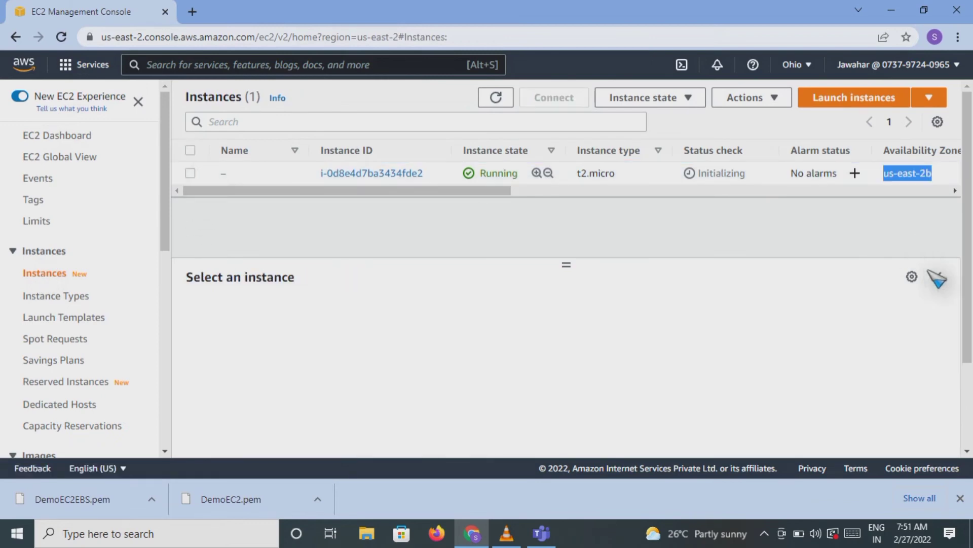
{"action": "left_click", "coordinate": [191, 174]}
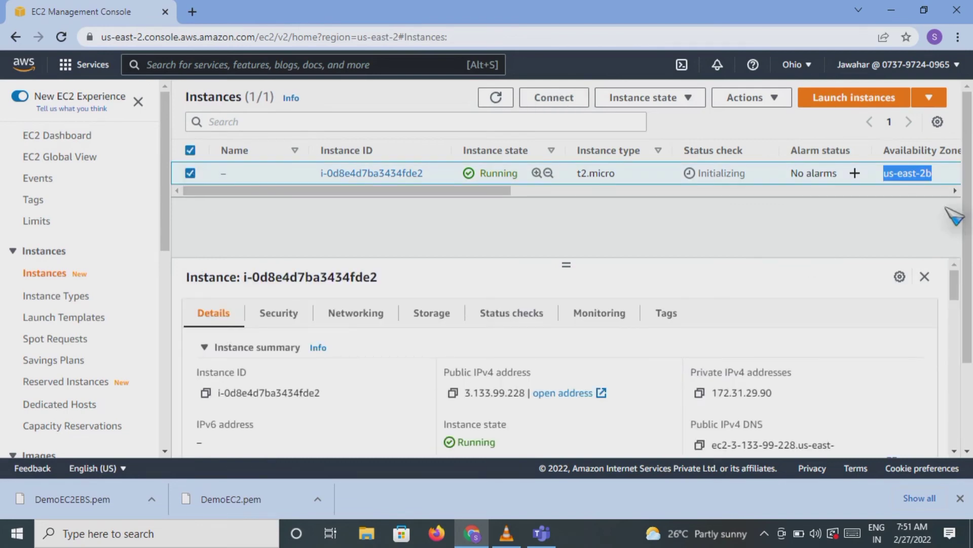
{"action": "left_click", "coordinate": [431, 318]}
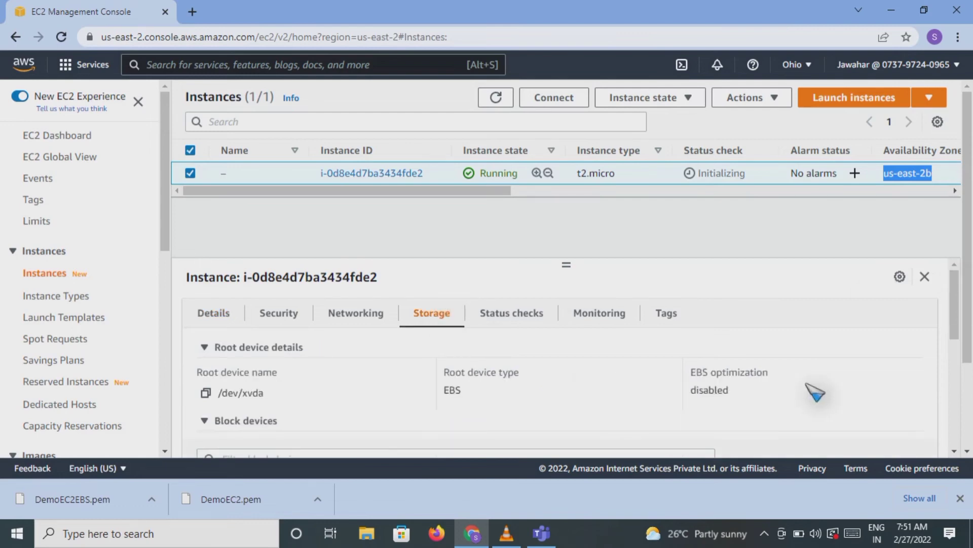
{"action": "left_click_drag", "start_coordinate": [955, 295], "coordinate": [949, 358]}
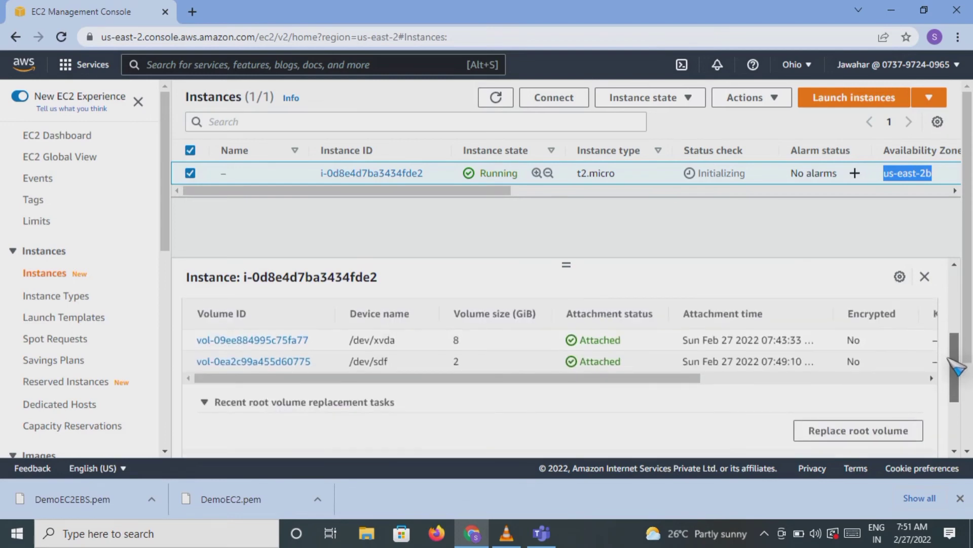
{"action": "left_click_drag", "start_coordinate": [528, 382], "coordinate": [741, 393]}
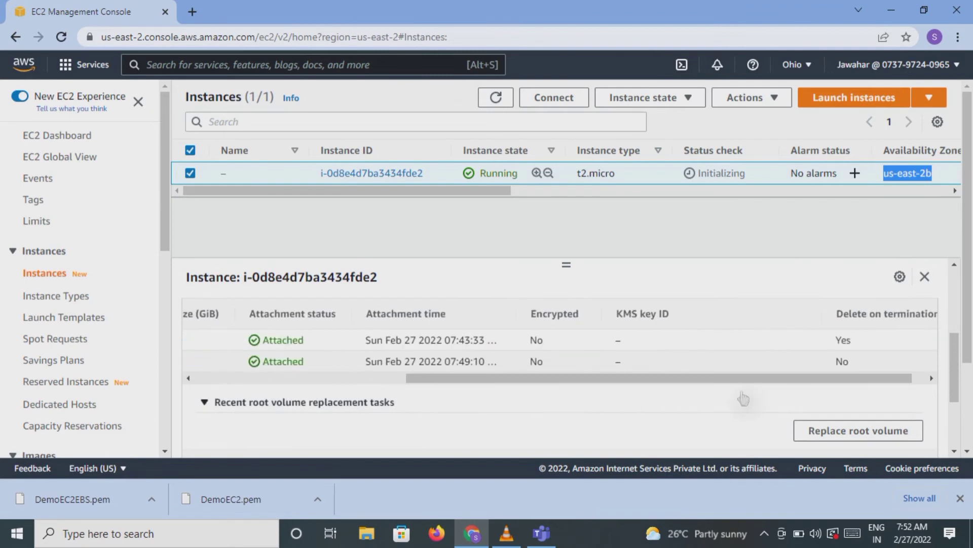
{"action": "double_click", "coordinate": [837, 340]}
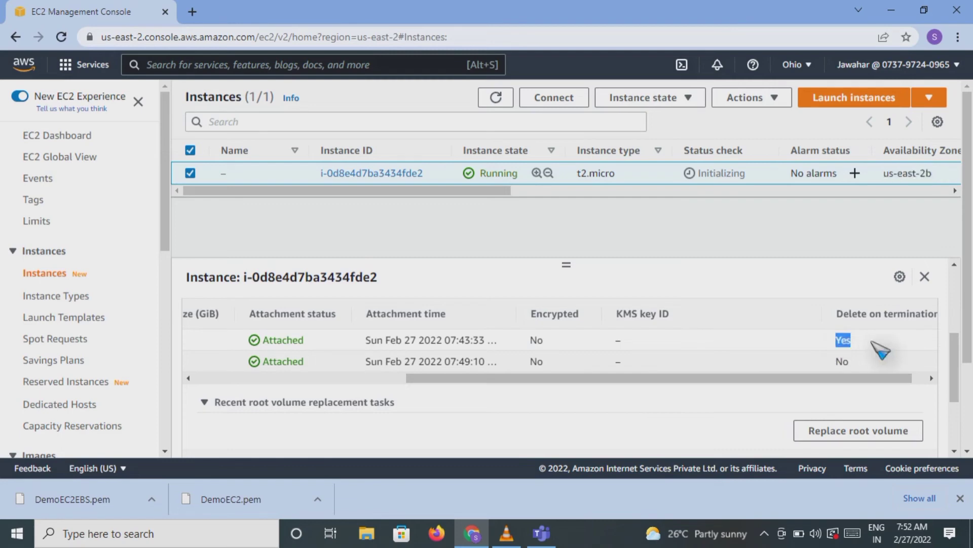
{"action": "left_click_drag", "start_coordinate": [654, 378], "coordinate": [443, 378]}
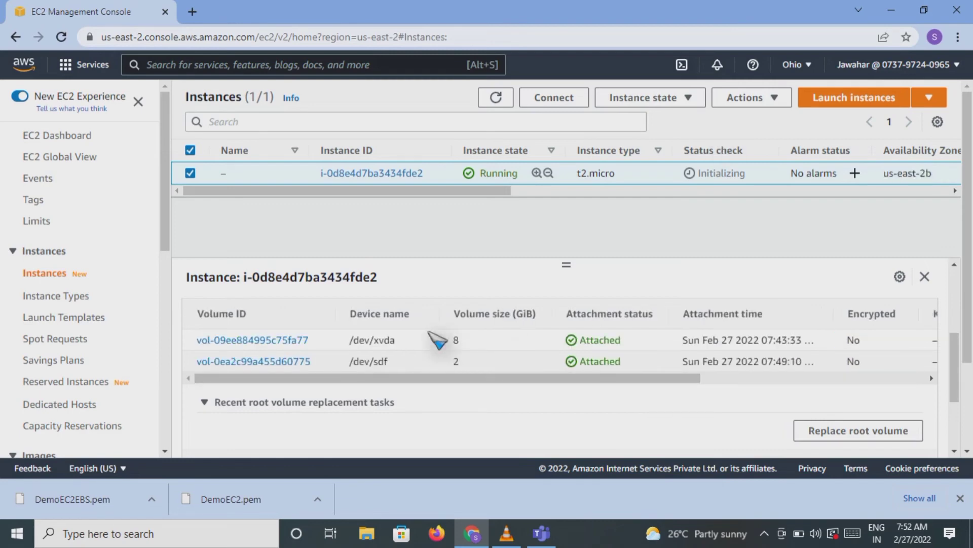
{"action": "left_click_drag", "start_coordinate": [953, 350], "coordinate": [952, 284]}
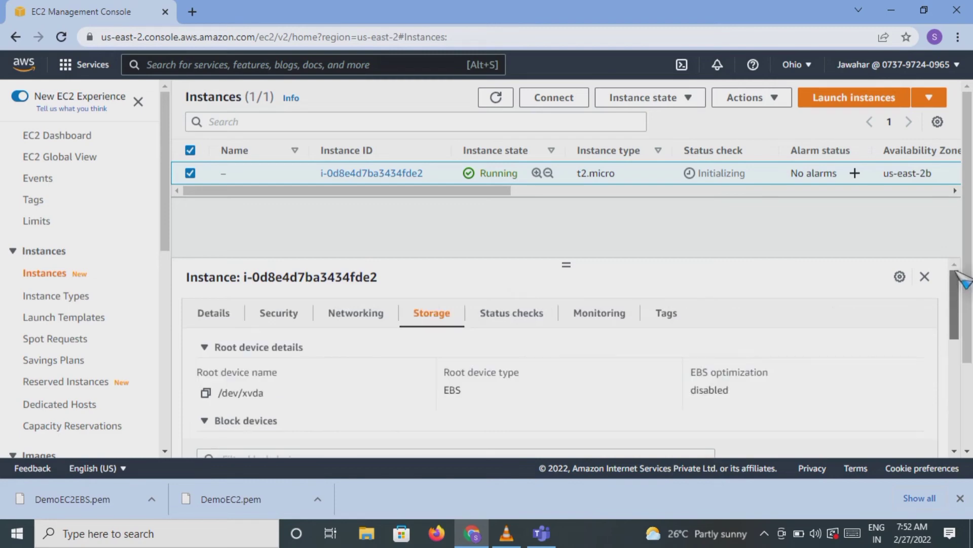
Step: Terminate the running t2.micro instance and confirm the termination
{"action": "left_click", "coordinate": [190, 174]}
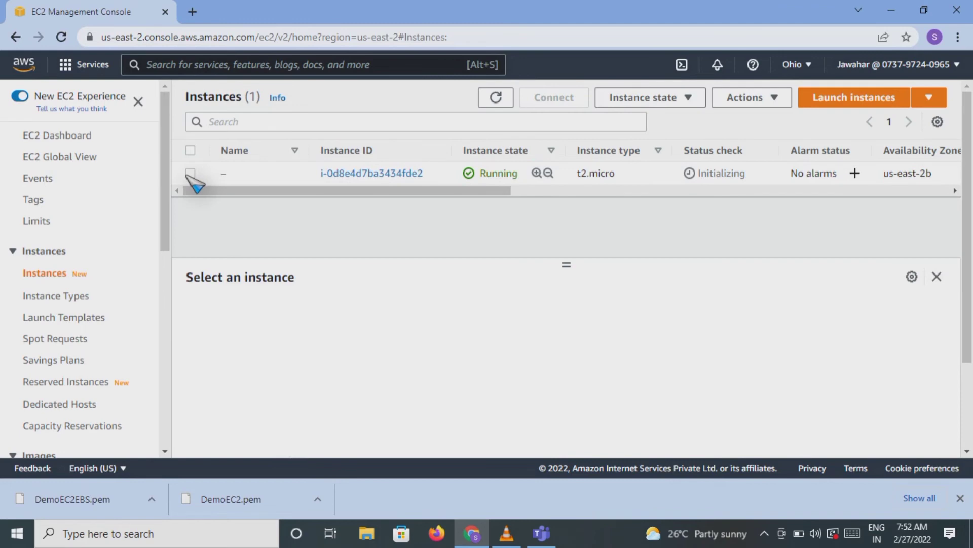
{"action": "left_click", "coordinate": [189, 173]}
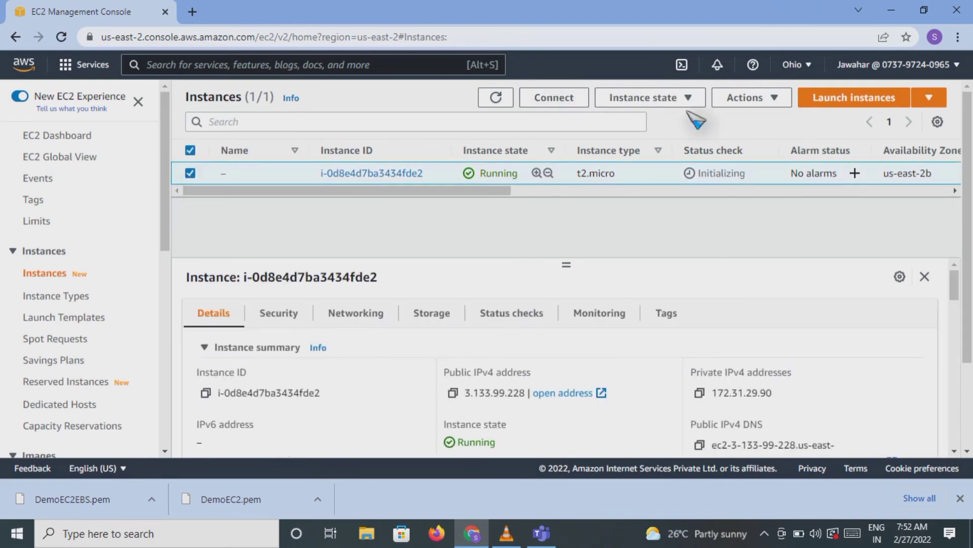
{"action": "left_click", "coordinate": [777, 98]}
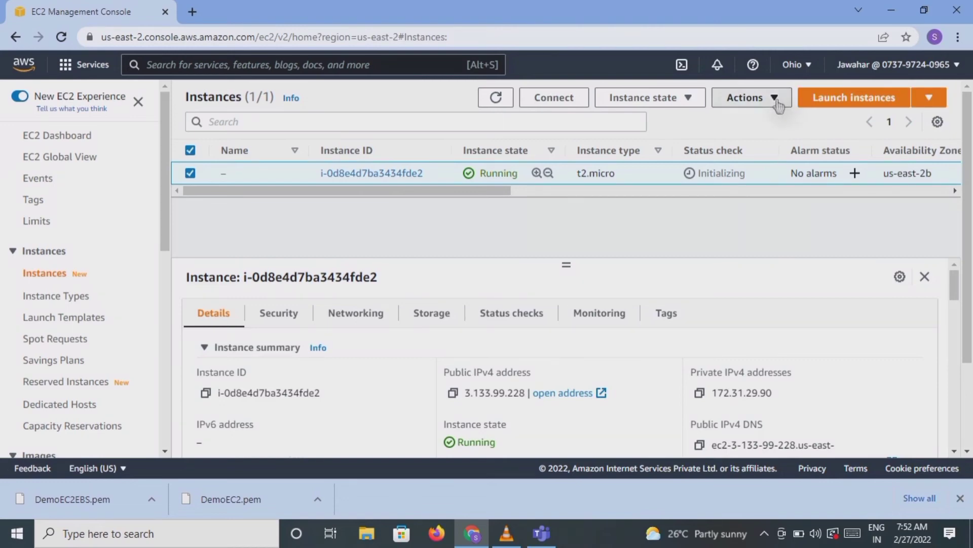
{"action": "left_click", "coordinate": [692, 99]}
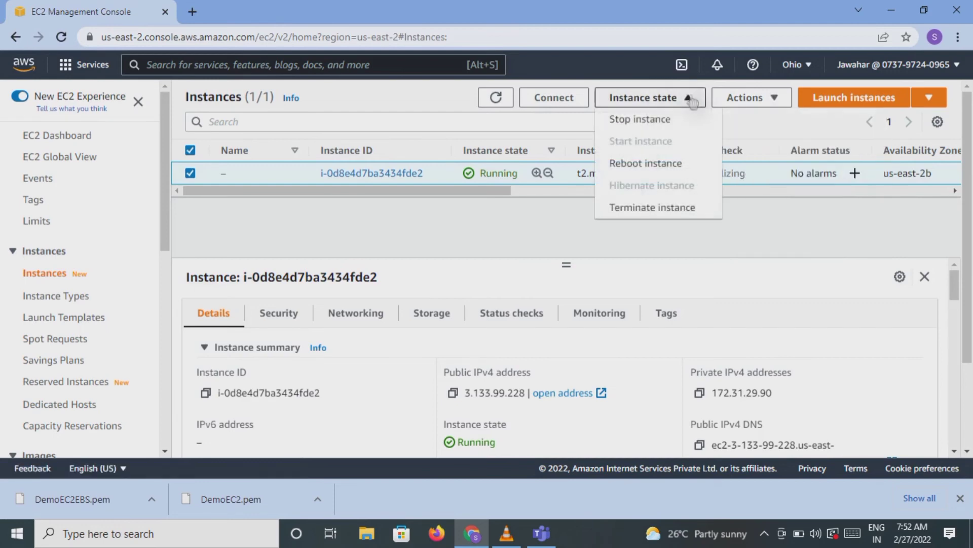
{"action": "left_click", "coordinate": [653, 209]}
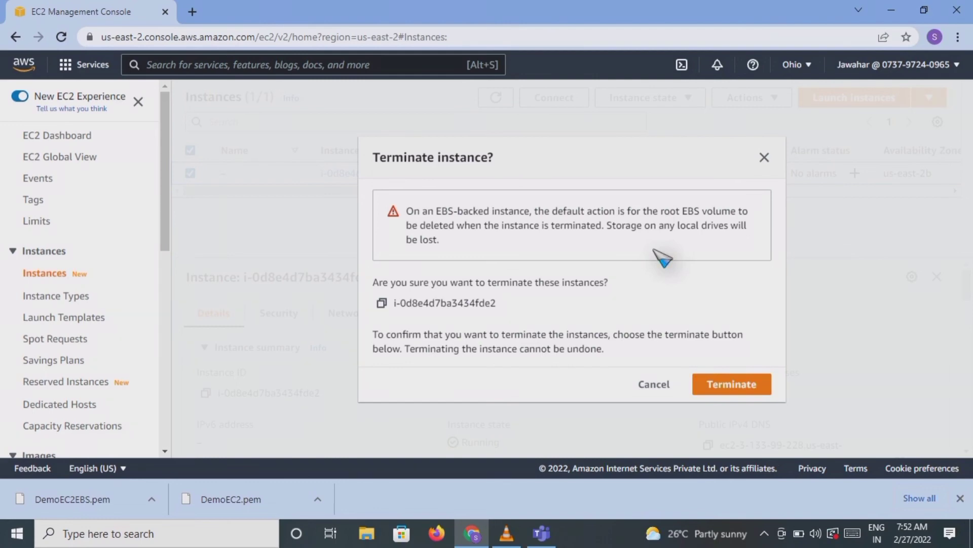
{"action": "left_click", "coordinate": [719, 388]}
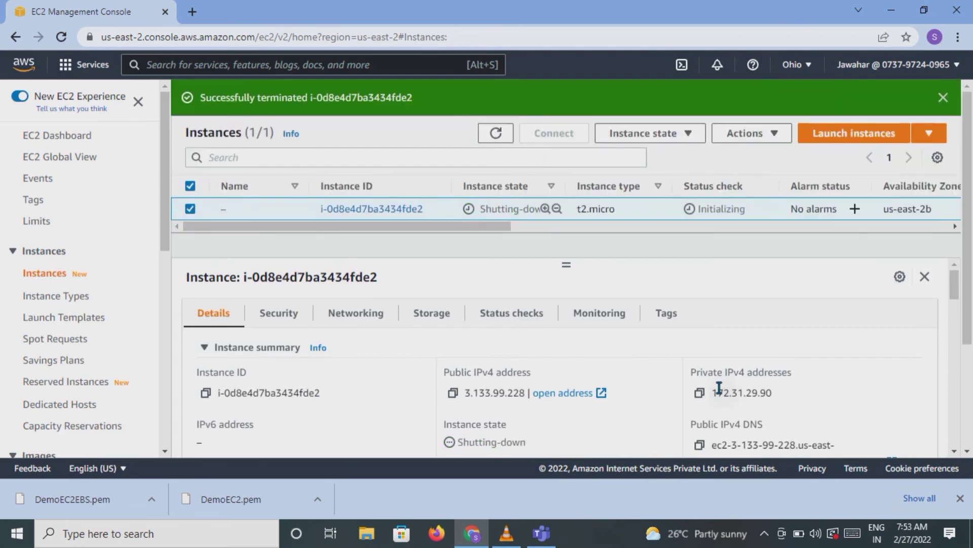
Step: Refresh the instances list and examine the t2.micro instance's storage details for block devices and their delete-on-termination settings
{"action": "left_click", "coordinate": [61, 37]}
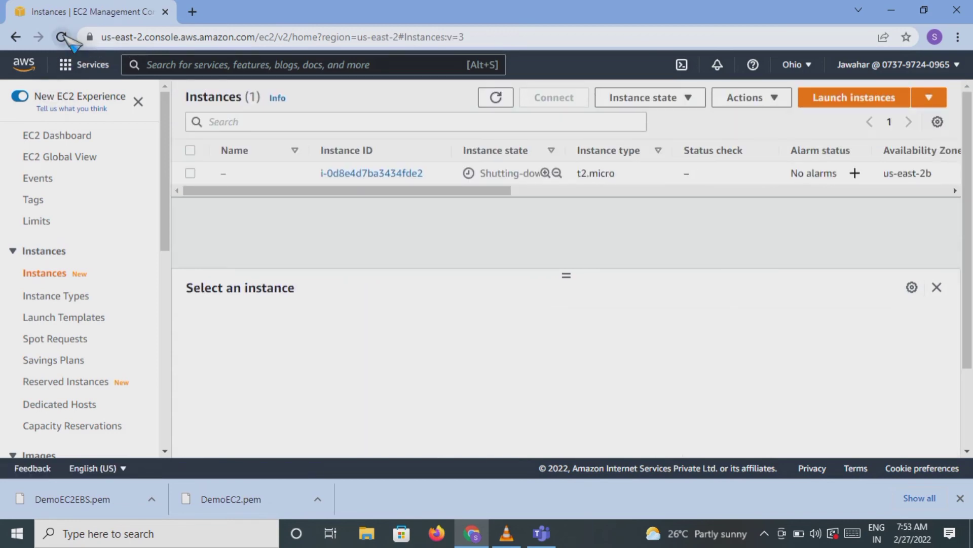
{"action": "left_click", "coordinate": [190, 174]}
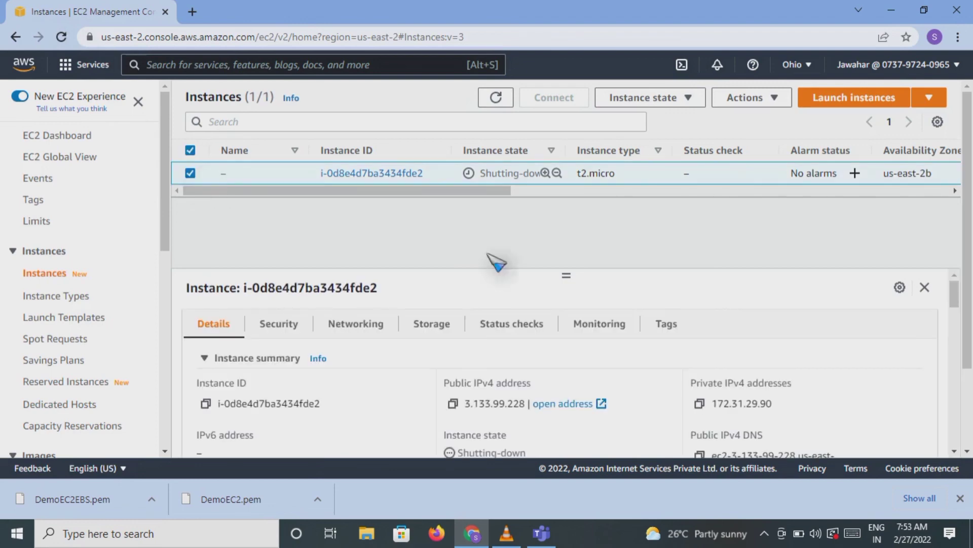
{"action": "left_click", "coordinate": [428, 326]}
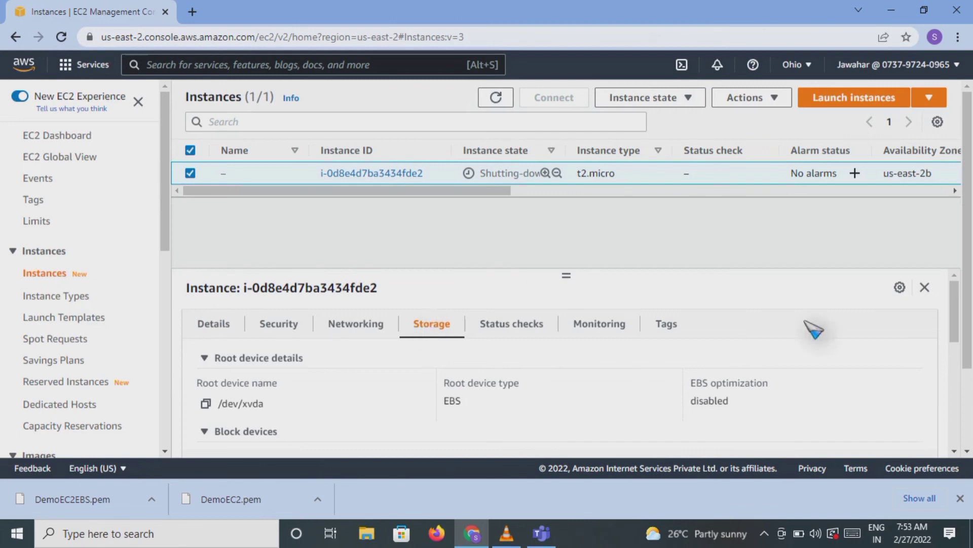
{"action": "left_click_drag", "start_coordinate": [954, 324], "coordinate": [954, 389]}
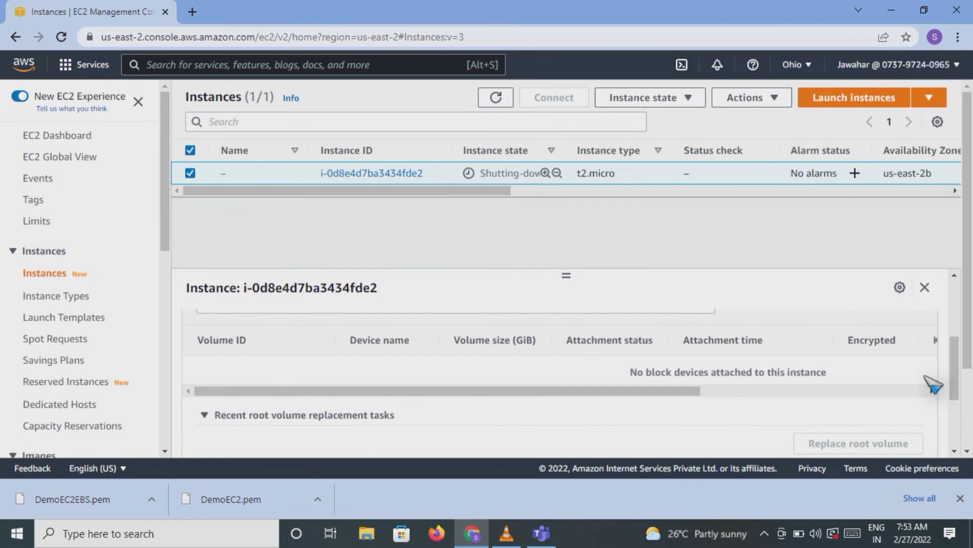
{"action": "left_click_drag", "start_coordinate": [578, 391], "coordinate": [911, 393]}
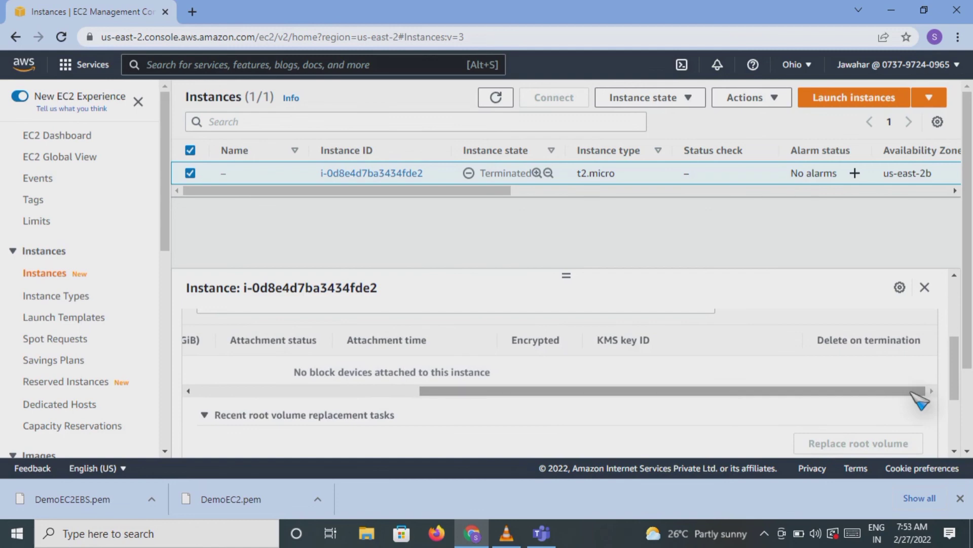
{"action": "left_click_drag", "start_coordinate": [920, 401], "coordinate": [761, 411]}
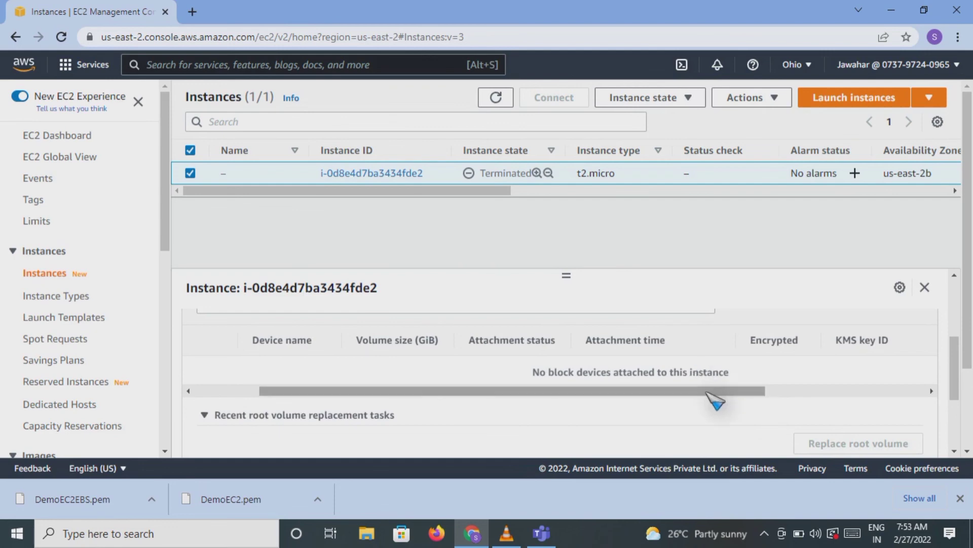
{"action": "left_click_drag", "start_coordinate": [707, 393], "coordinate": [383, 355]}
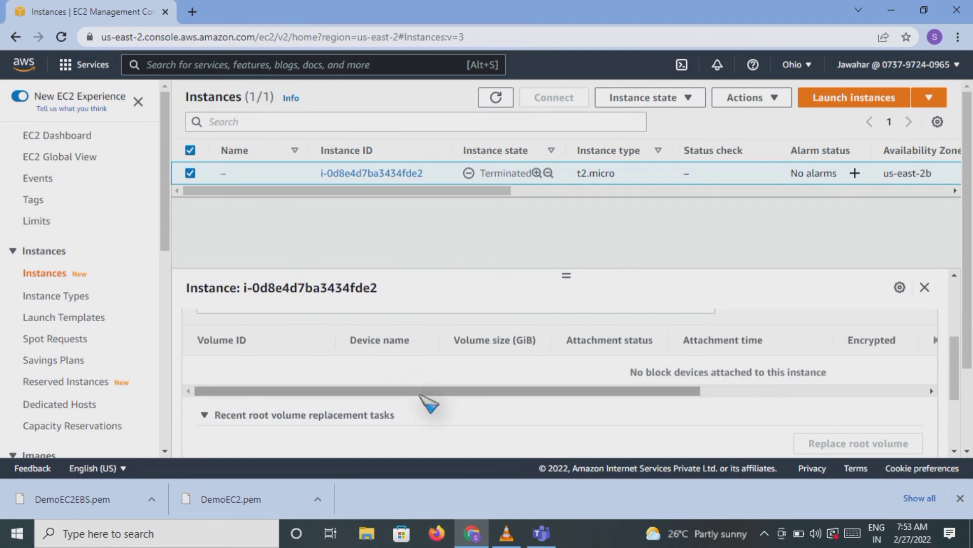
{"action": "left_click_drag", "start_coordinate": [423, 398], "coordinate": [527, 398]}
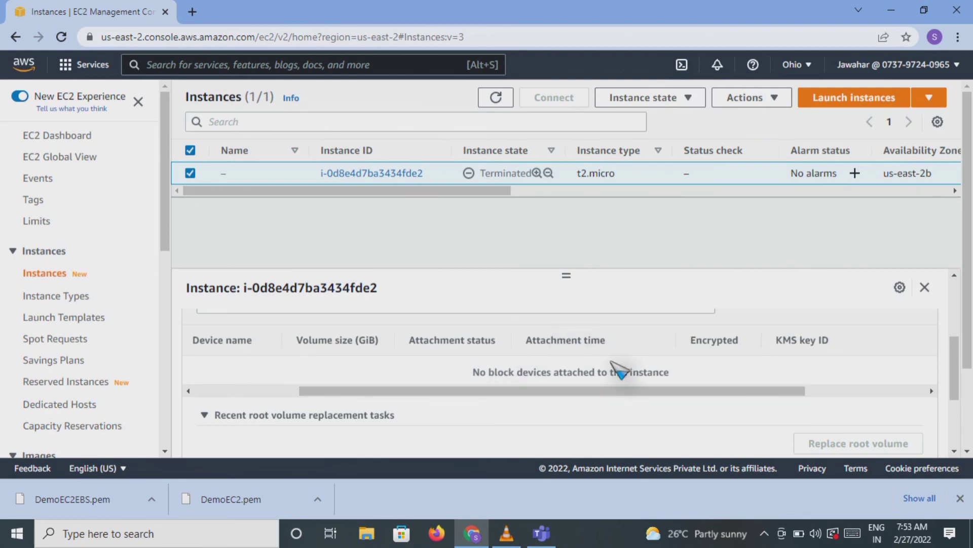
{"action": "left_click_drag", "start_coordinate": [624, 398], "coordinate": [520, 398]}
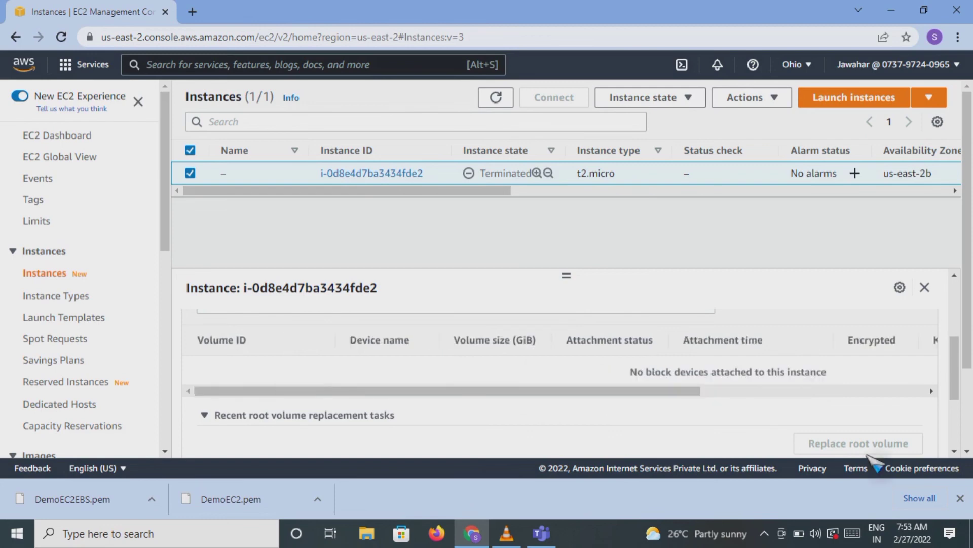
{"action": "scroll", "coordinate": [953, 370], "scroll_direction": "up", "scroll_amount": 3}
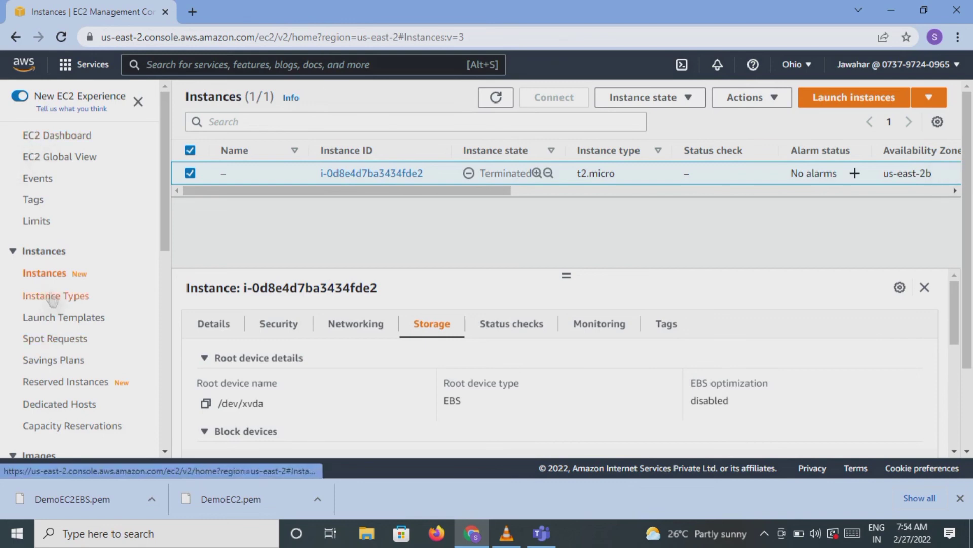
{"action": "left_click", "coordinate": [189, 177]}
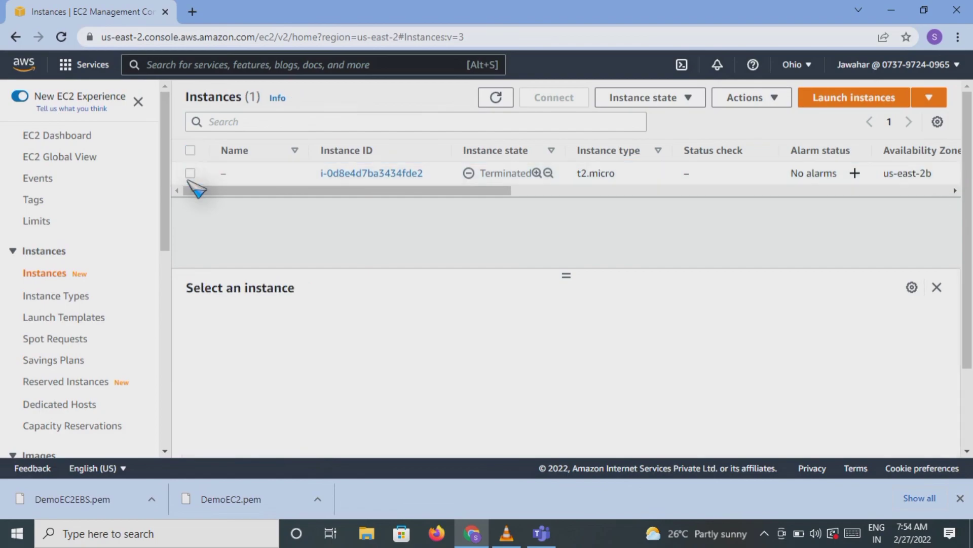